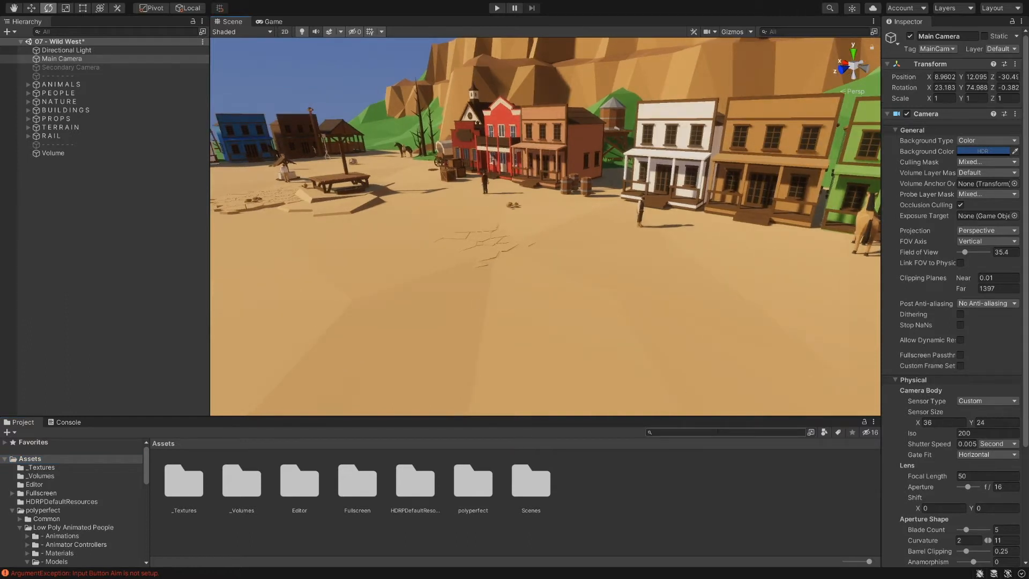
- Find the PlayerWithCamera prefab in the project assets and place it on the open sandy ground in front of the buildings
{"action": "left_click", "coordinate": [718, 432]}
{"action": "type", "text": "PlayerWithCa"}
{"action": "left_click_drag", "start_coordinate": [184, 469], "coordinate": [574, 314]}
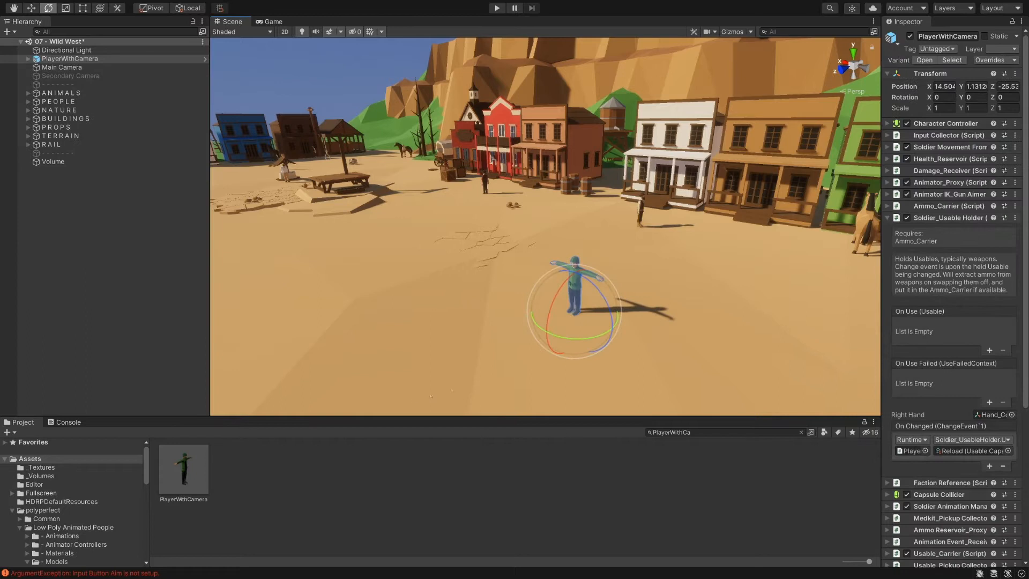
{"action": "right_click_drag", "start_coordinate": [392, 364], "coordinate": [370, 372]}
{"action": "key", "text": "w"}
{"action": "key", "text": "d"}
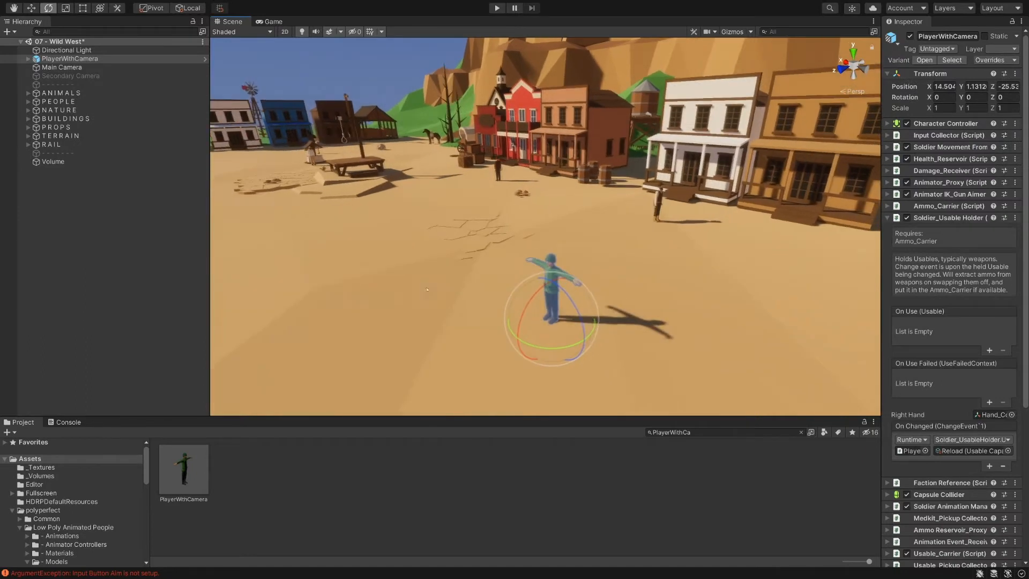
- Deactivate the scene's original Main Camera object
{"action": "left_click", "coordinate": [45, 67]}
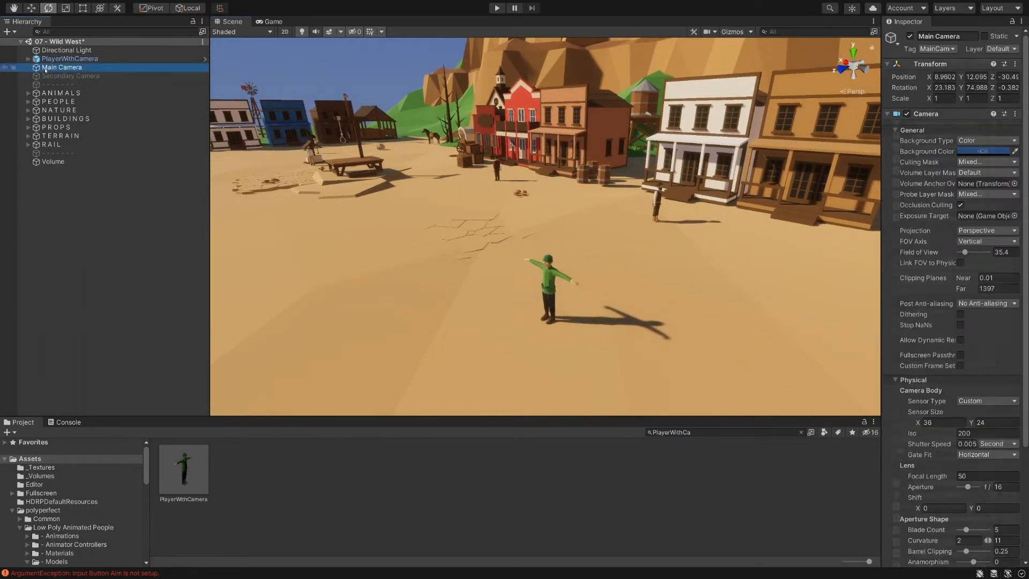
{"action": "left_click", "coordinate": [910, 35]}
{"action": "key", "text": "d"}
{"action": "right_click_drag", "start_coordinate": [628, 226], "coordinate": [578, 241]}
{"action": "key", "text": "w"}
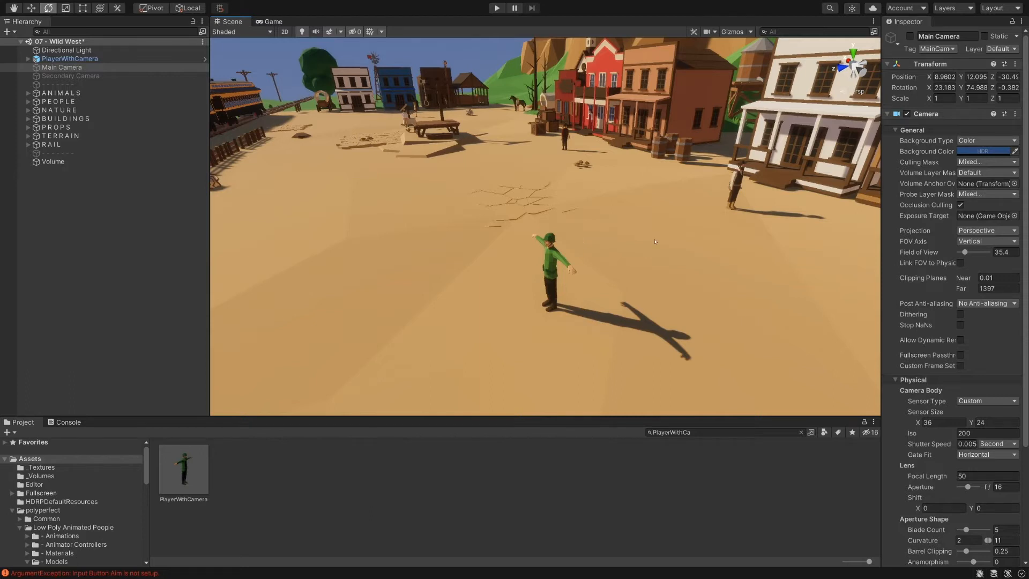
- Test the scene briefly in play mode and stop it
{"action": "key", "text": "ctrl+p"}
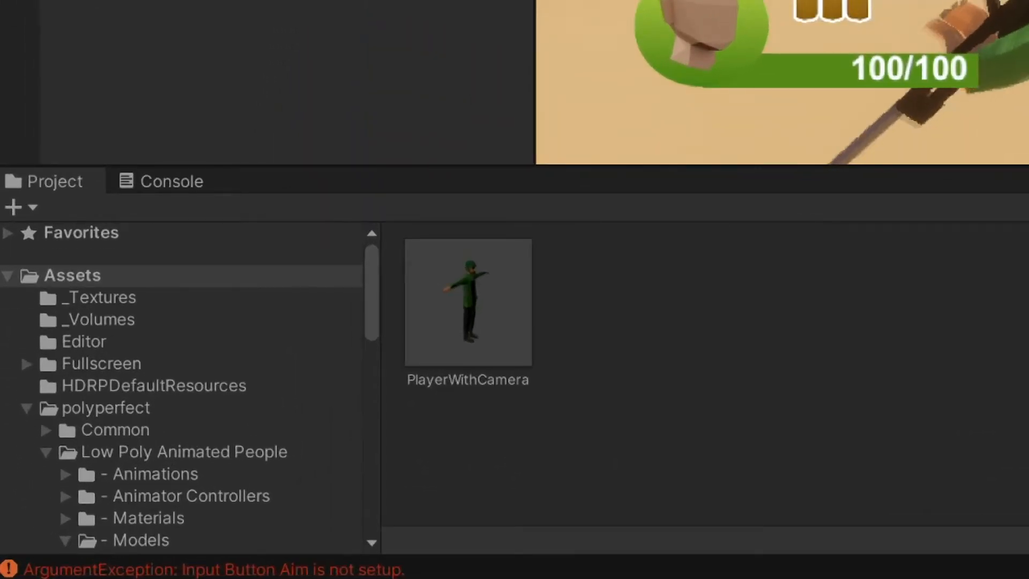
{"action": "key", "text": "ctrl+p"}
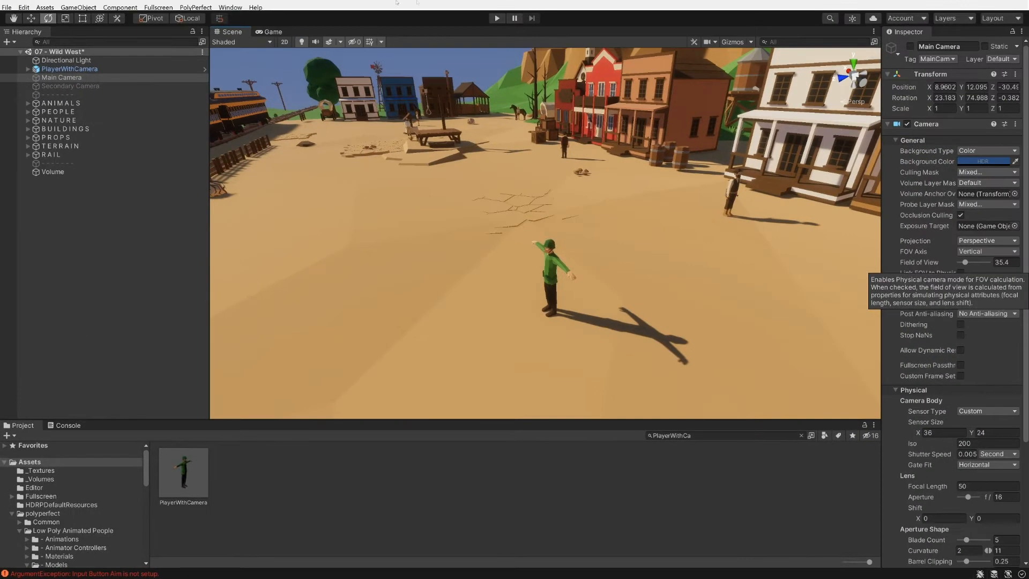
- In the project's Input Manager settings, set the number of axes to 35
{"action": "left_click", "coordinate": [24, 7]}
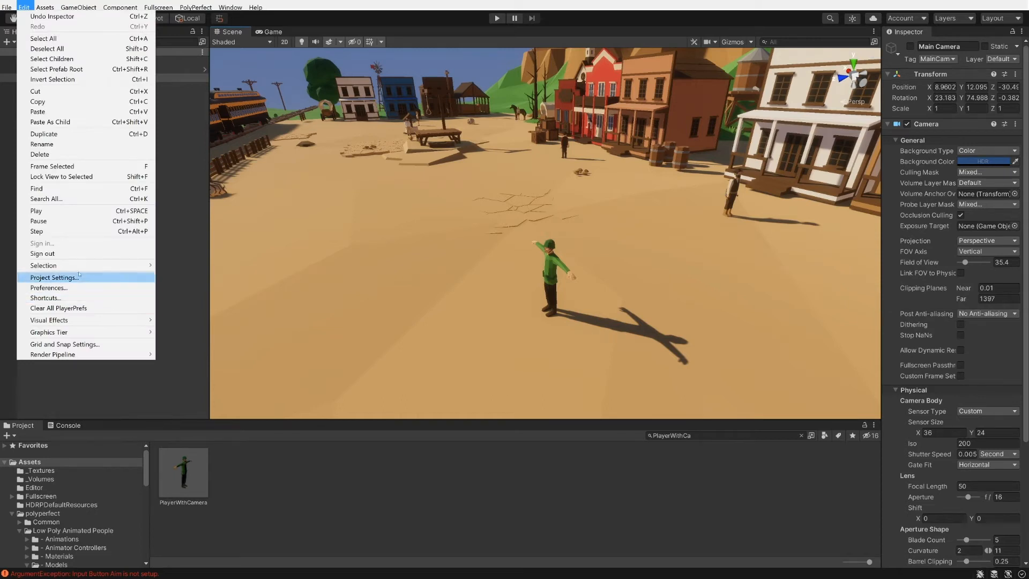
{"action": "left_click", "coordinate": [54, 278]}
{"action": "left_click", "coordinate": [271, 72]}
{"action": "scroll", "coordinate": [530, 157], "scroll_direction": "down", "scroll_amount": 5}
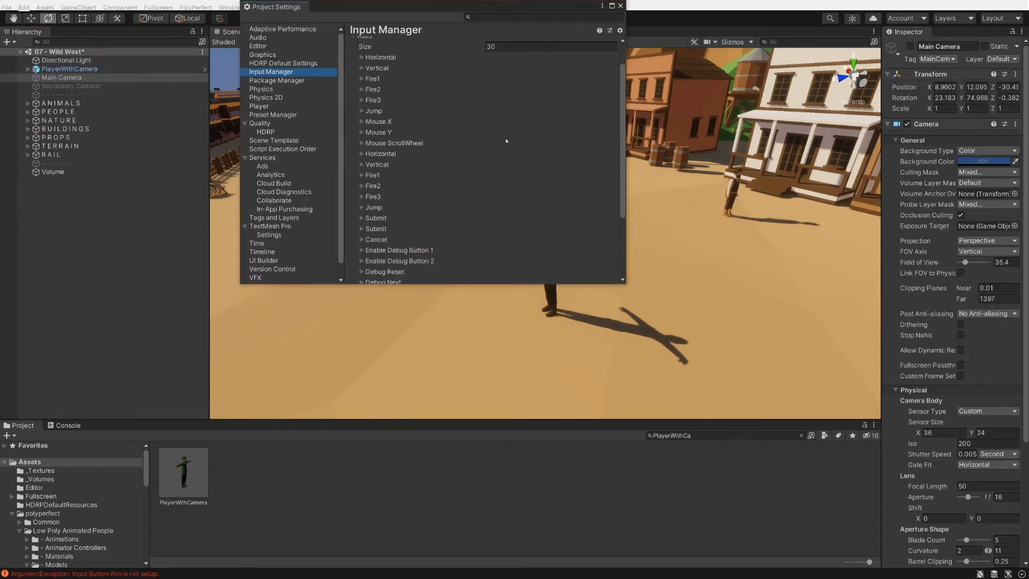
{"action": "scroll", "coordinate": [506, 141], "scroll_direction": "up", "scroll_amount": 5}
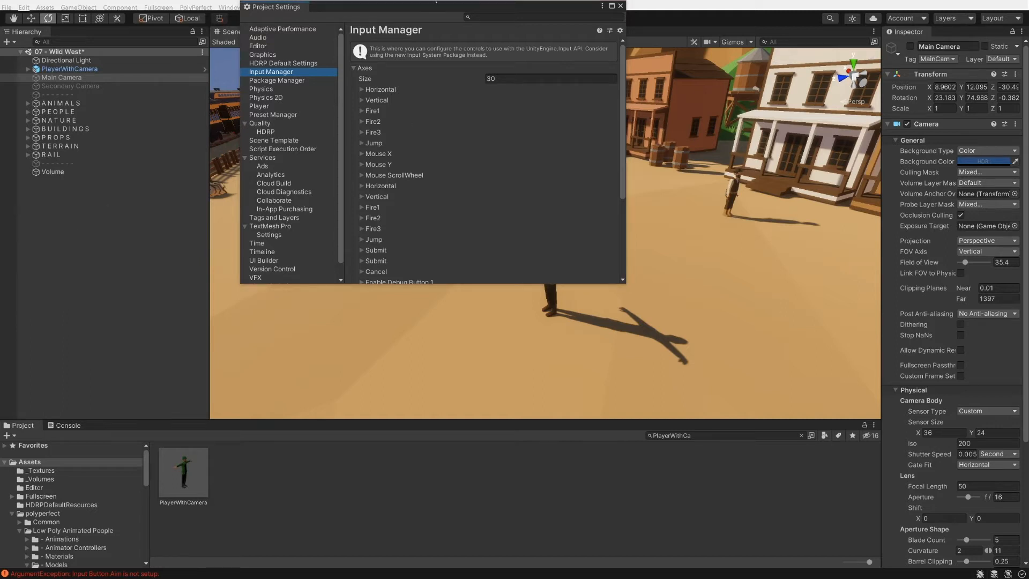
{"action": "left_click", "coordinate": [542, 79]}
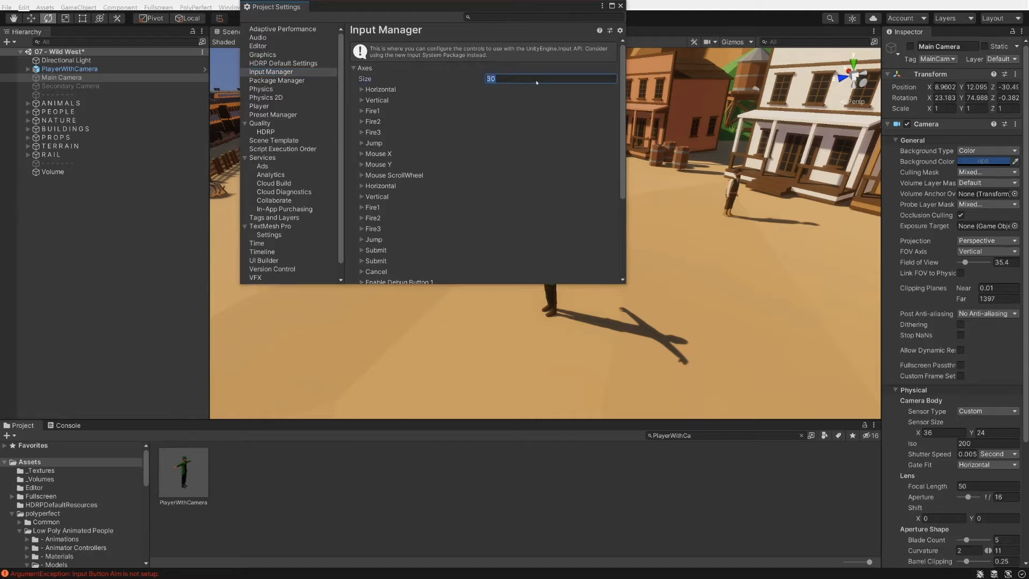
{"action": "type", "text": "35"}
{"action": "key", "text": "Return"}
- Name the first added Debug Horizontal axis Aim, clear its negative button and set its positive button to mouse 1
{"action": "scroll", "coordinate": [429, 160], "scroll_direction": "down", "scroll_amount": 15}
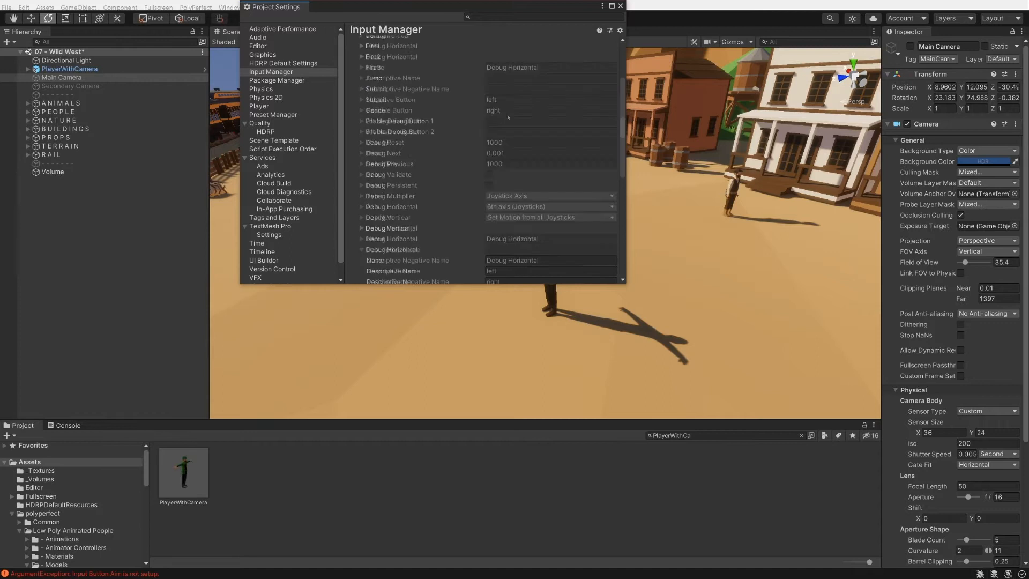
{"action": "scroll", "coordinate": [399, 131], "scroll_direction": "up", "scroll_amount": 2}
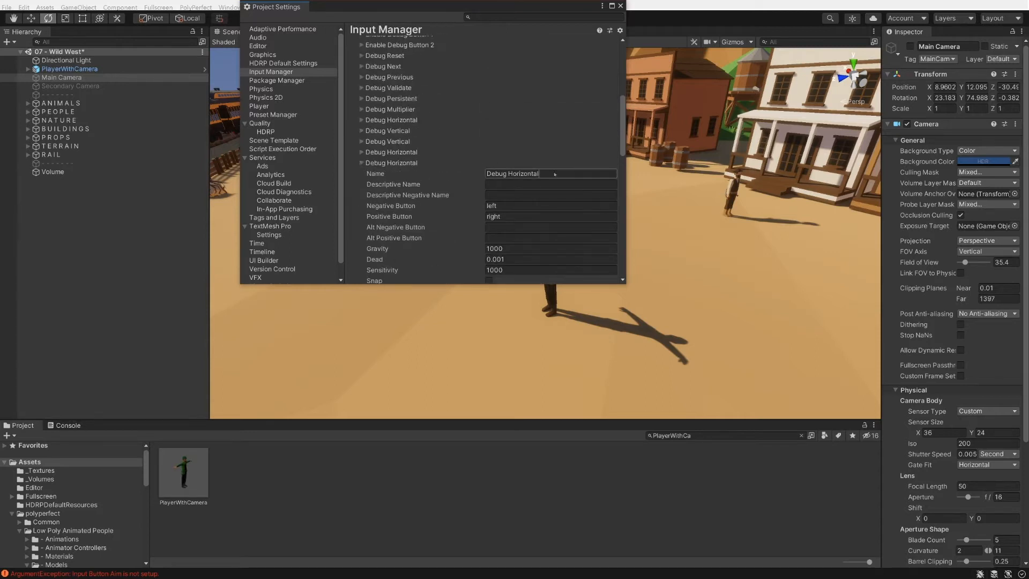
{"action": "left_click", "coordinate": [554, 174]}
{"action": "type", "text": "Aim"}
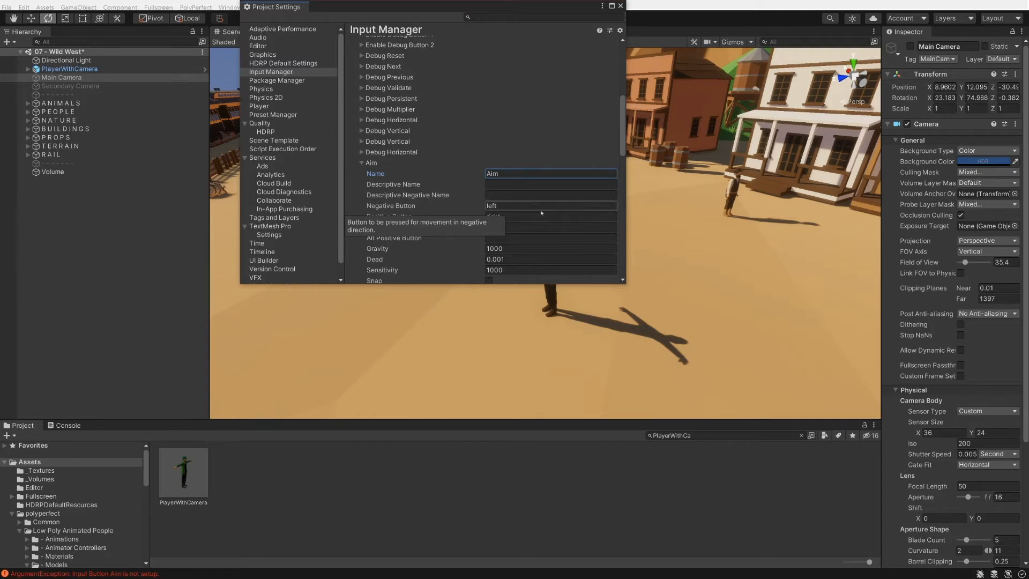
{"action": "left_click", "coordinate": [516, 206]}
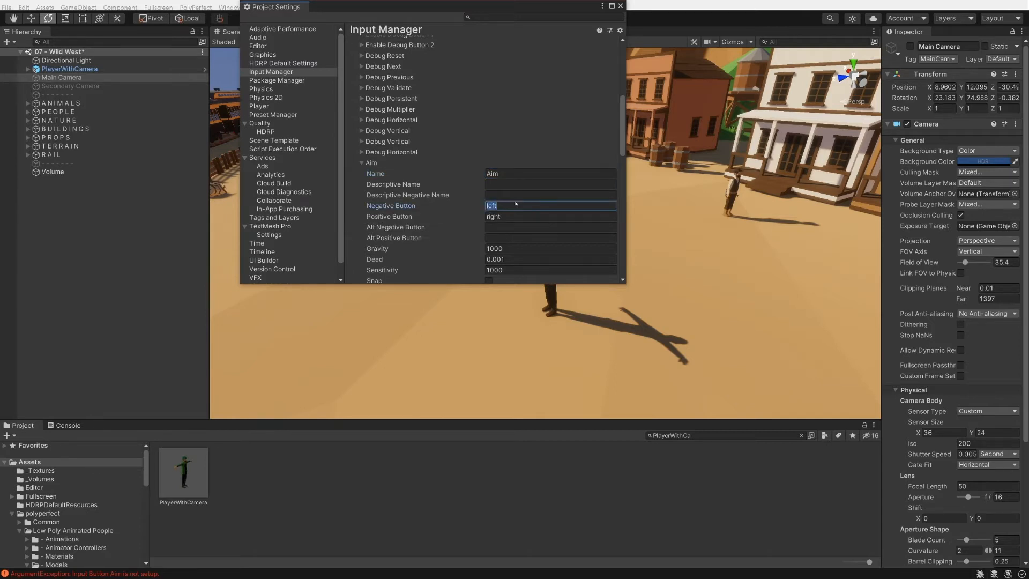
{"action": "key", "text": "BackSpace"}
{"action": "key", "text": "Tab"}
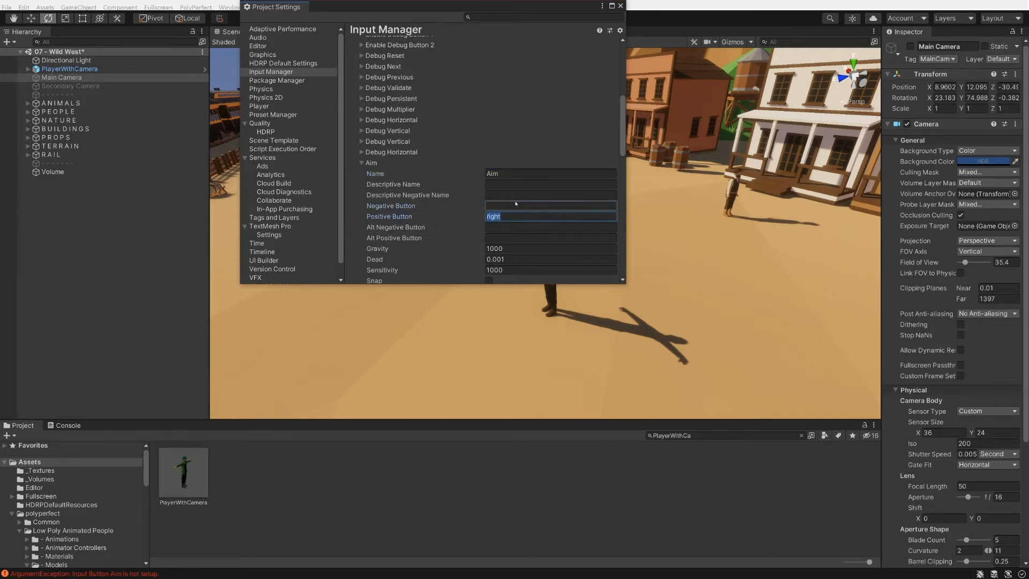
{"action": "type", "text": "mouse 1"}
{"action": "scroll", "coordinate": [444, 208], "scroll_direction": "down", "scroll_amount": 2}
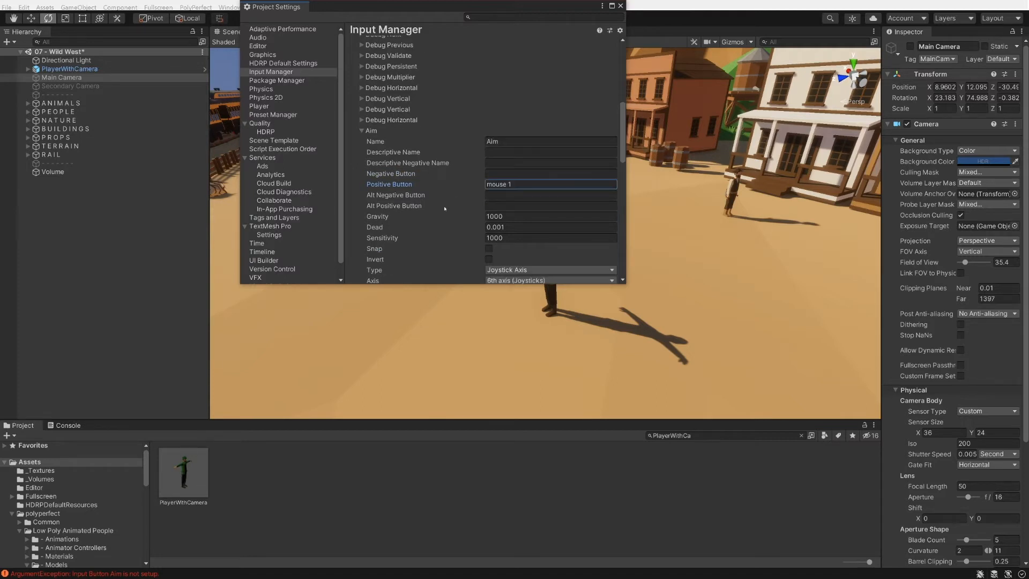
- Set the Aim axis type to Key or Mouse Button
{"action": "left_click", "coordinate": [517, 249]}
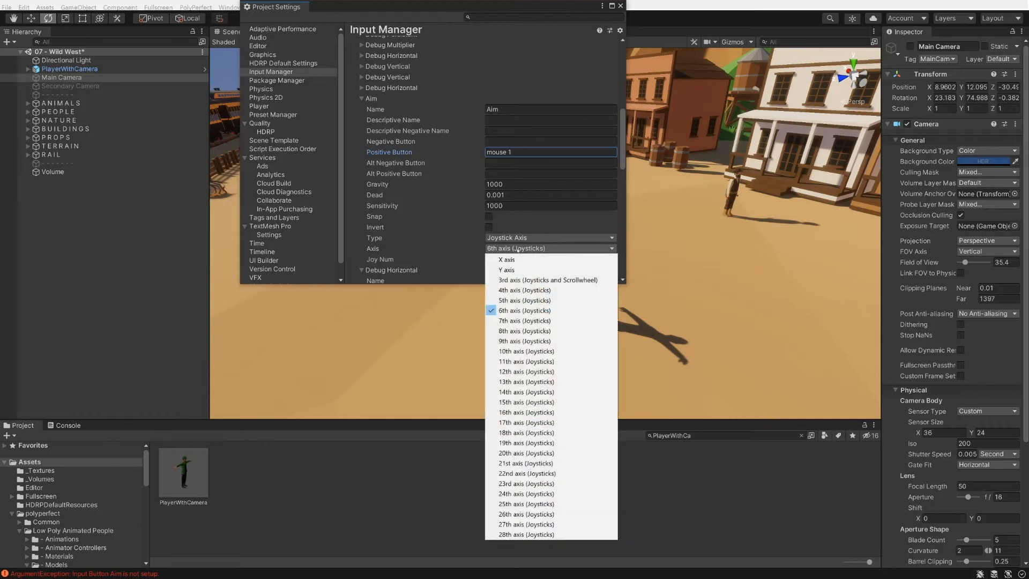
{"action": "left_click", "coordinate": [516, 252]}
{"action": "left_click", "coordinate": [539, 238]}
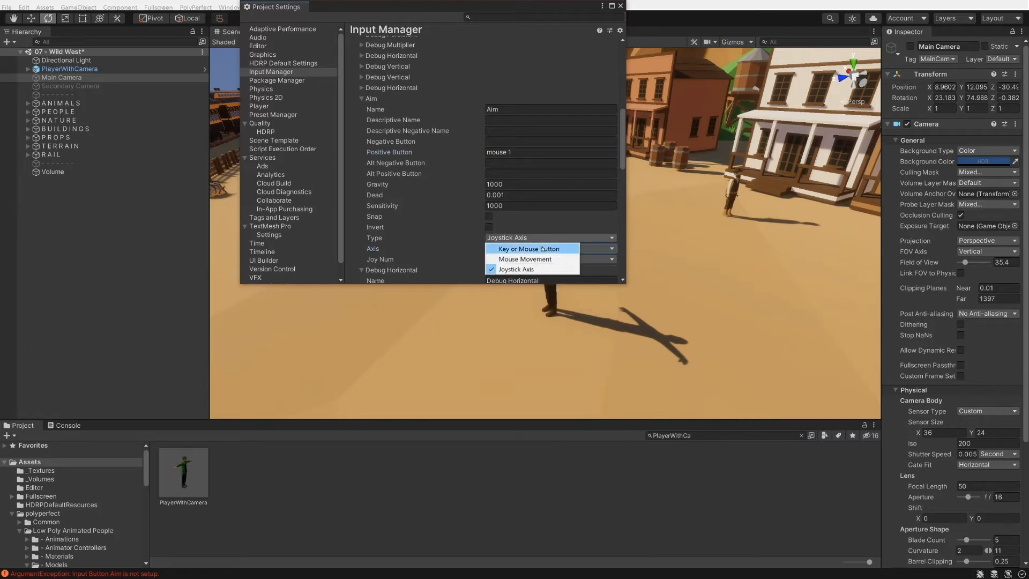
{"action": "left_click", "coordinate": [536, 248]}
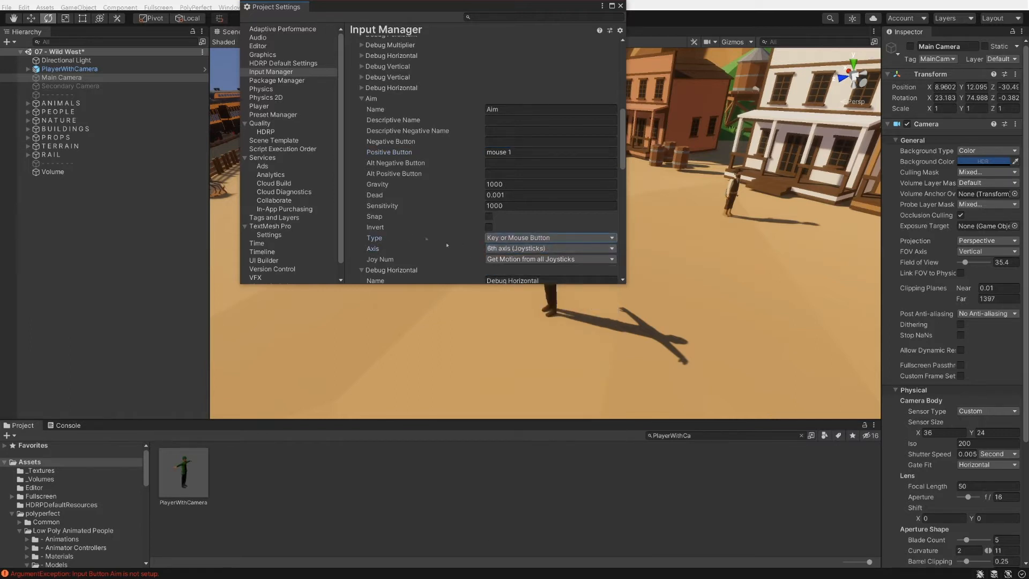
- Rename the first Fire1 axis to Shoot and clear its positive button
{"action": "scroll", "coordinate": [409, 236], "scroll_direction": "down", "scroll_amount": 3}
{"action": "scroll", "coordinate": [409, 236], "scroll_direction": "down", "scroll_amount": 2}
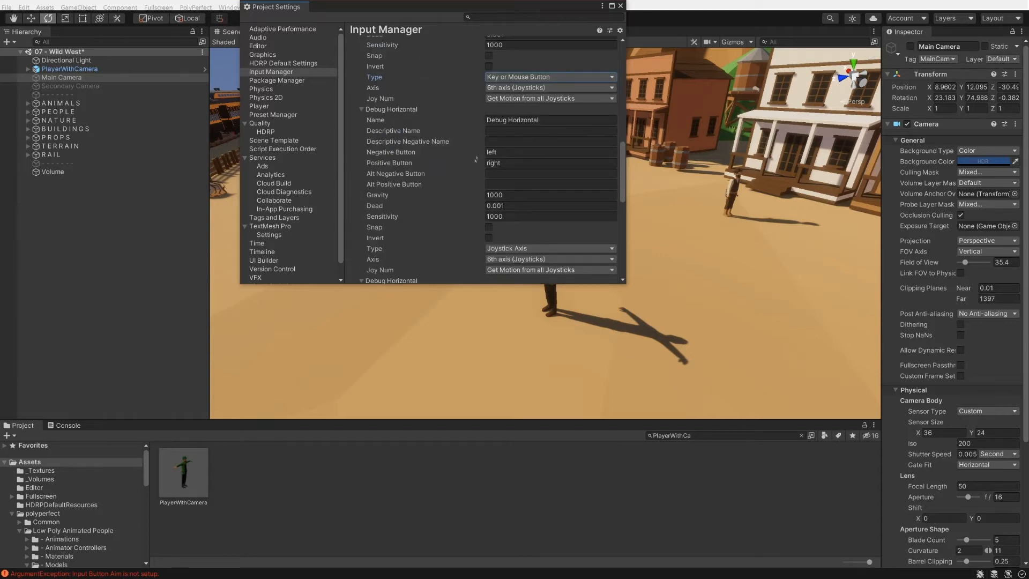
{"action": "scroll", "coordinate": [462, 171], "scroll_direction": "up", "scroll_amount": 5}
{"action": "scroll", "coordinate": [462, 171], "scroll_direction": "up", "scroll_amount": 3}
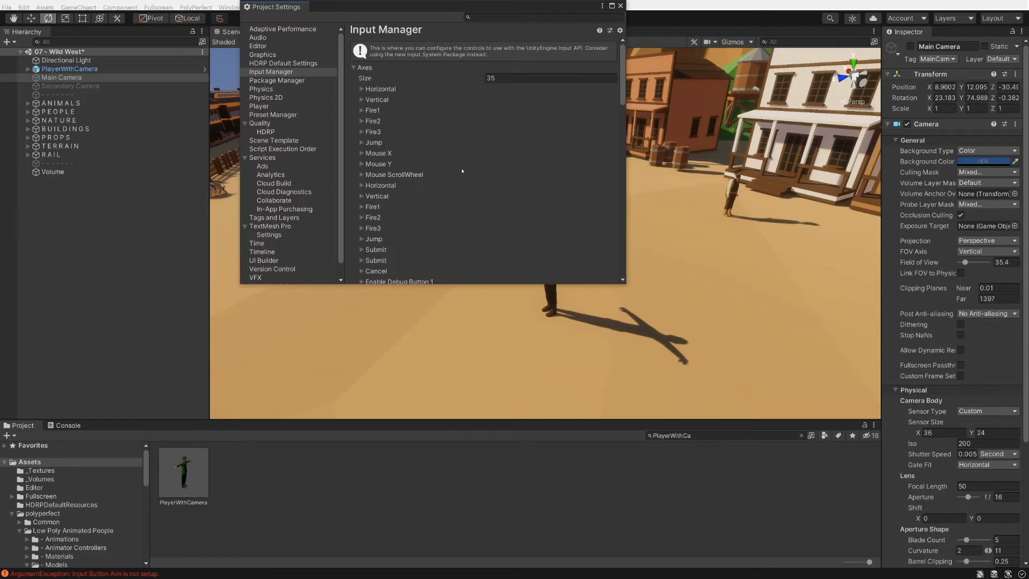
{"action": "left_click", "coordinate": [381, 111]}
{"action": "left_click", "coordinate": [533, 122]}
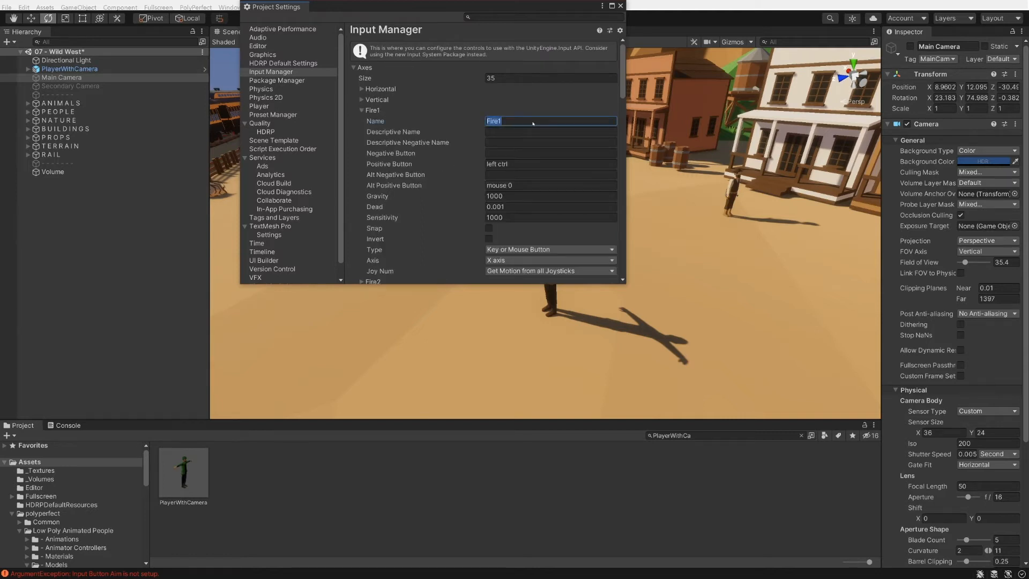
{"action": "type", "text": "Shoot"}
{"action": "left_click", "coordinate": [536, 163]}
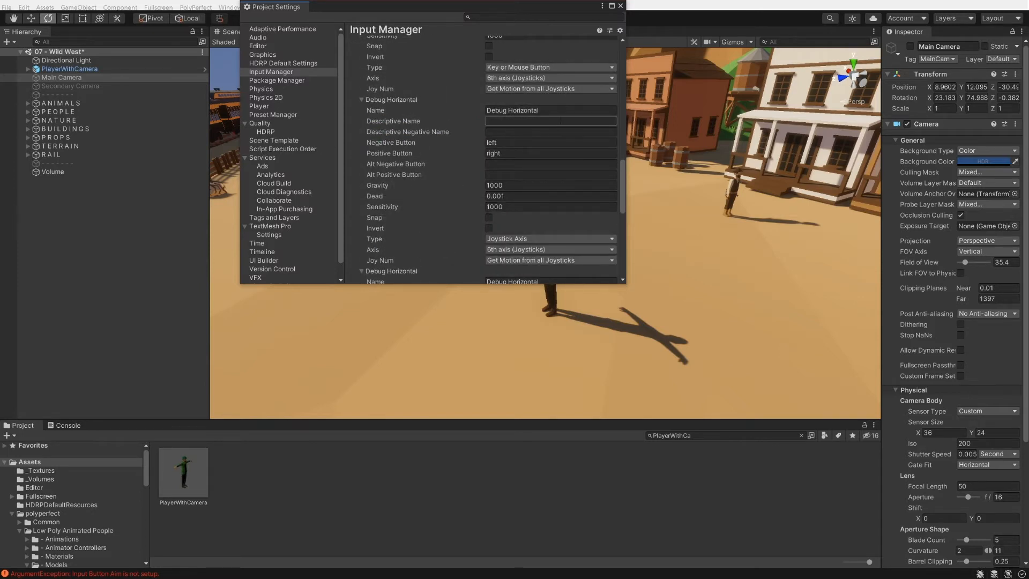
- Name the axis after Aim Reload, set its positive button to r and clear its negative button
{"action": "left_click", "coordinate": [562, 111]}
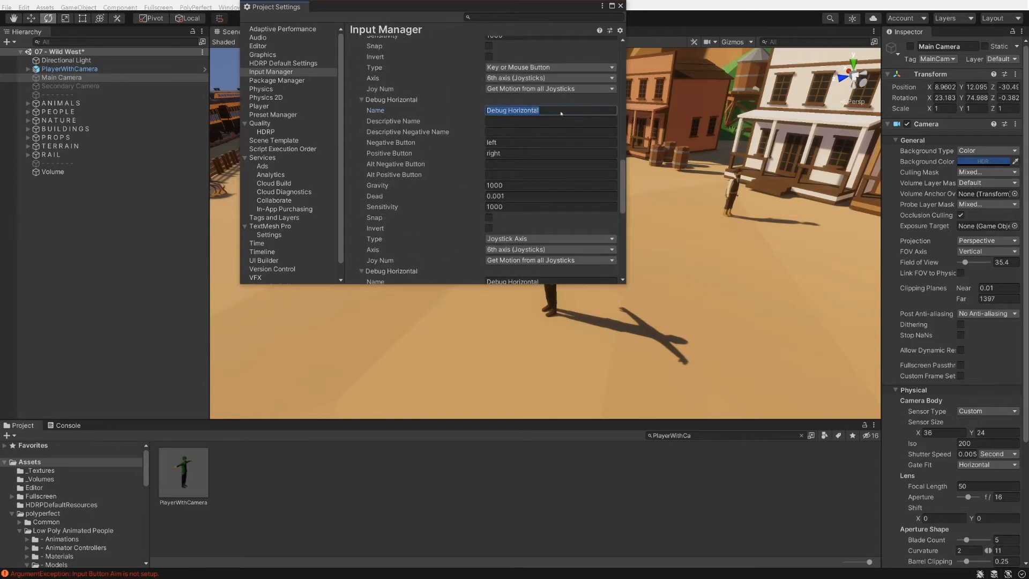
{"action": "type", "text": "Reload"}
{"action": "left_click", "coordinate": [547, 154]}
{"action": "type", "text": "r"}
{"action": "left_click", "coordinate": [543, 143]}
{"action": "key", "text": "BackSpace"}
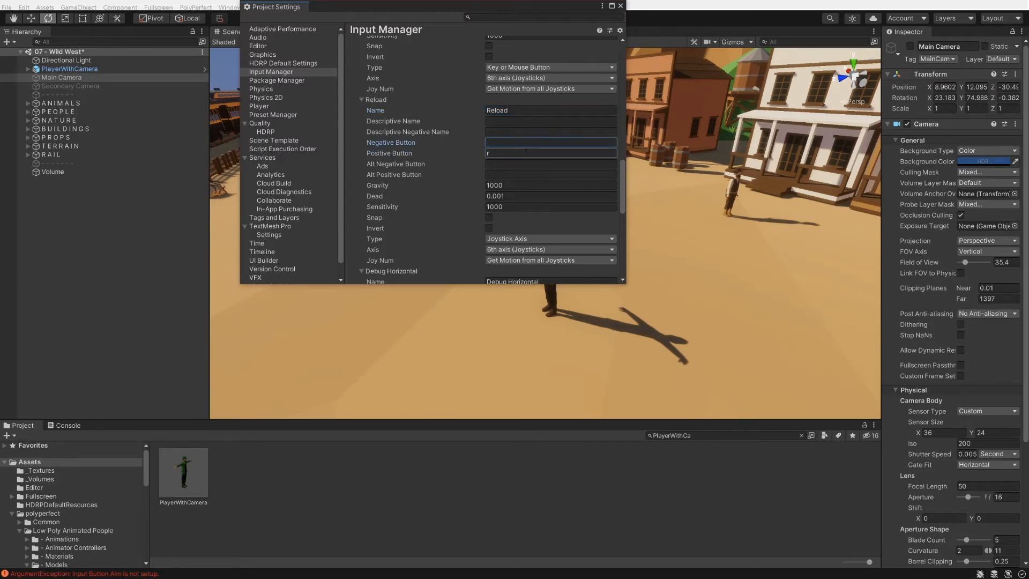
- Name the axis after Reload Run, clear its negative button and set its positive button to left shift
{"action": "scroll", "coordinate": [412, 188], "scroll_direction": "down", "scroll_amount": 2}
{"action": "left_click", "coordinate": [547, 217]}
{"action": "type", "text": "Run"}
{"action": "key", "text": "Tab"}
{"action": "key", "text": "Tab"}
{"action": "key", "text": "Tab"}
{"action": "key", "text": "BackSpace"}
{"action": "key", "text": "Tab"}
{"action": "key", "text": "BackSpace"}
{"action": "type", "text": "left shift"}
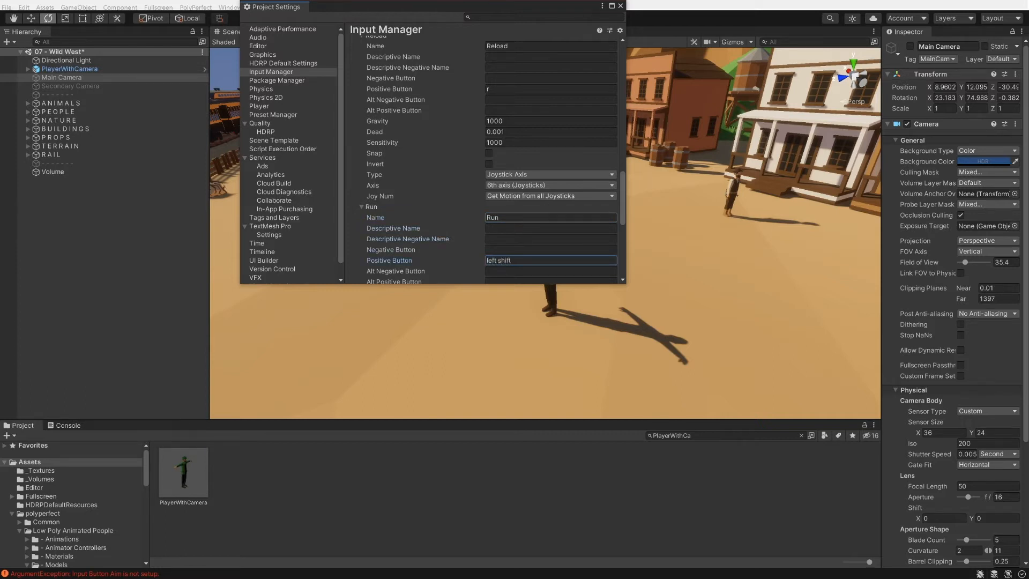
- Name the axis after Run Interact, clear its negative button and set its positive button to e
{"action": "scroll", "coordinate": [448, 208], "scroll_direction": "down", "scroll_amount": 2}
{"action": "scroll", "coordinate": [448, 208], "scroll_direction": "down", "scroll_amount": 5}
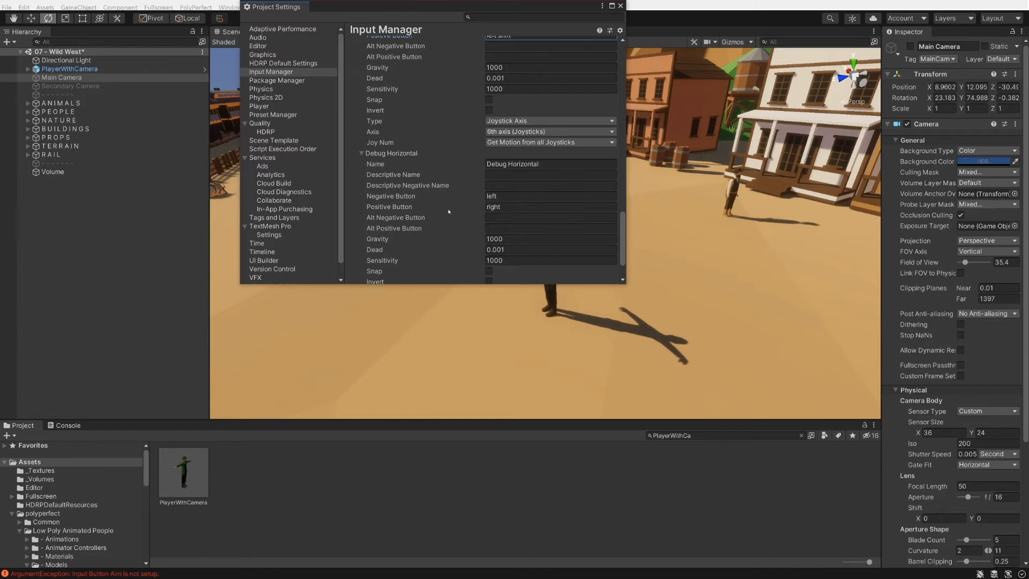
{"action": "left_click", "coordinate": [538, 164]}
{"action": "type", "text": "Interact"}
{"action": "key", "text": "Tab"}
{"action": "key", "text": "Tab"}
{"action": "key", "text": "Tab"}
{"action": "key", "text": "BackSpace"}
{"action": "key", "text": "Tab"}
{"action": "type", "text": "e"}
- Set the type of the Reload, Run and Interact axes to Key or Mouse Button
{"action": "scroll", "coordinate": [421, 194], "scroll_direction": "up", "scroll_amount": 10}
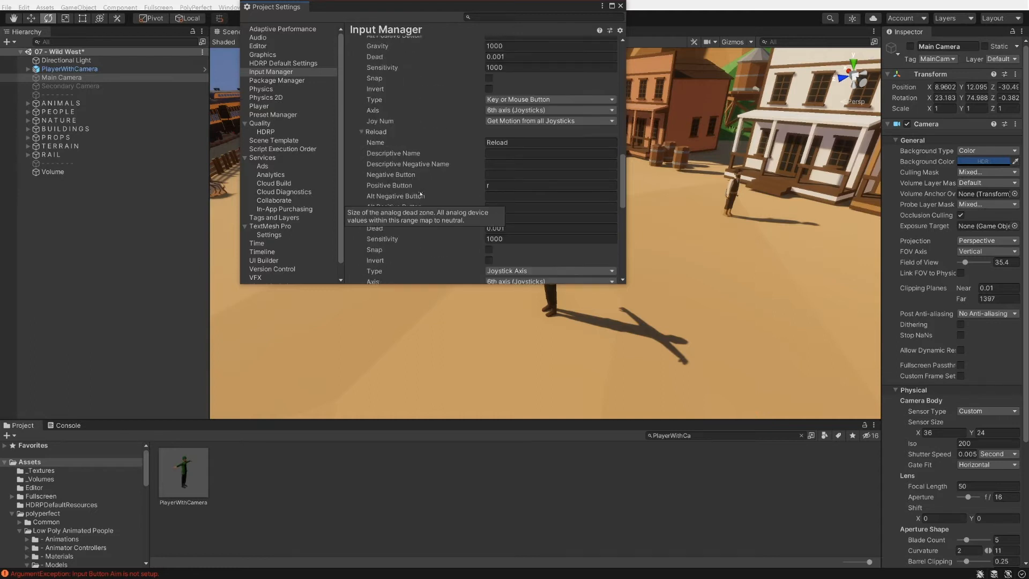
{"action": "scroll", "coordinate": [420, 194], "scroll_direction": "up", "scroll_amount": 3}
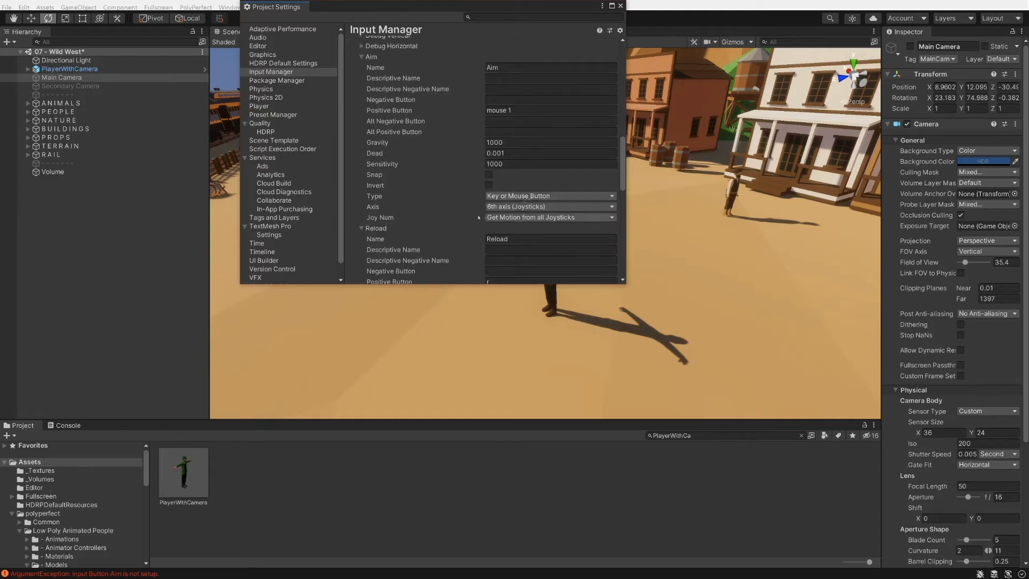
{"action": "scroll", "coordinate": [478, 218], "scroll_direction": "down", "scroll_amount": 6}
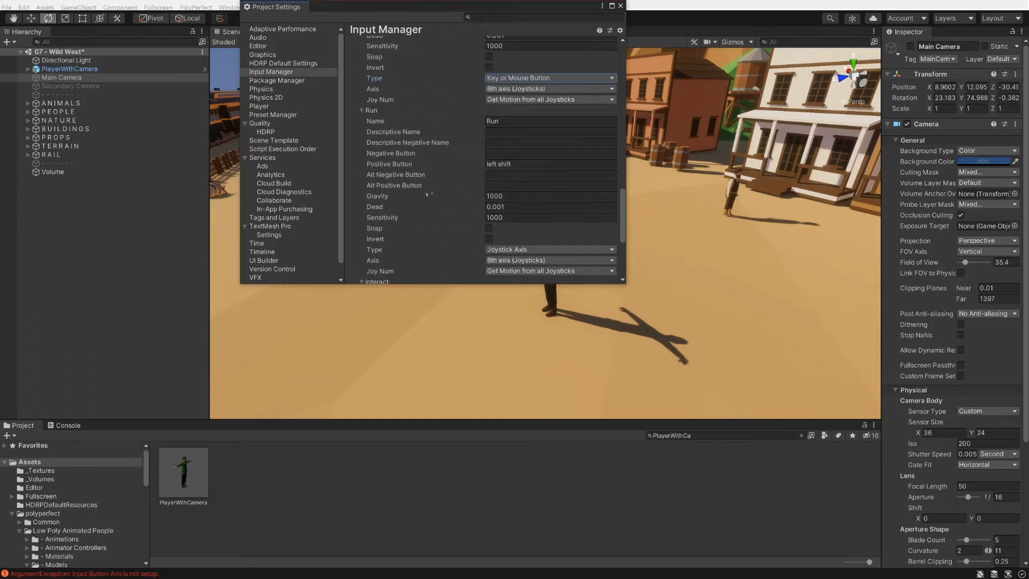
{"action": "scroll", "coordinate": [496, 199], "scroll_direction": "down", "scroll_amount": 3}
{"action": "left_click", "coordinate": [510, 185]}
{"action": "left_click", "coordinate": [523, 197]}
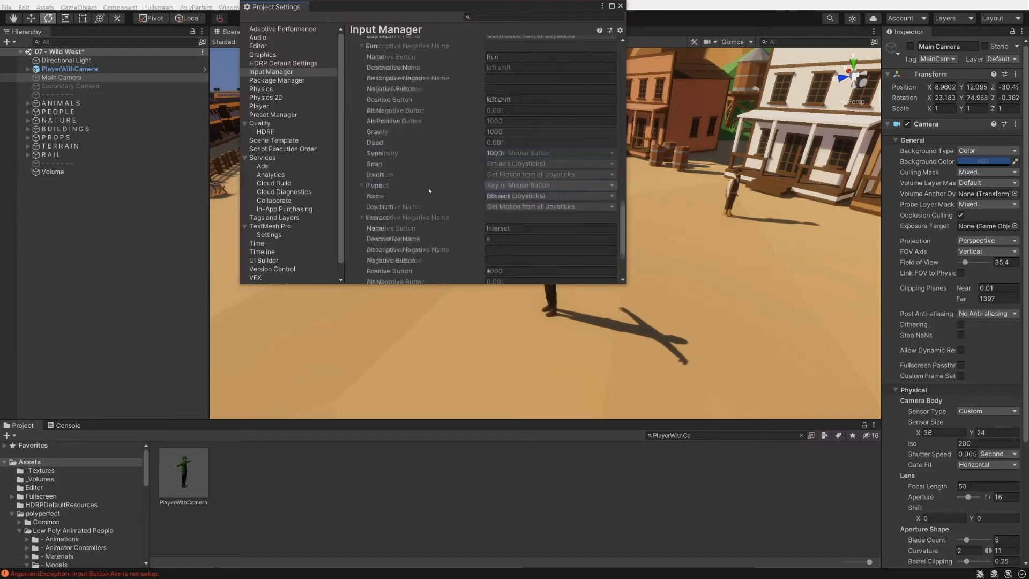
{"action": "scroll", "coordinate": [523, 203], "scroll_direction": "down", "scroll_amount": 5}
{"action": "left_click", "coordinate": [532, 237]}
{"action": "left_click", "coordinate": [529, 249]}
- Reduce the number of input axes to 34 and close the project settings
{"action": "scroll", "coordinate": [417, 237], "scroll_direction": "up", "scroll_amount": 15}
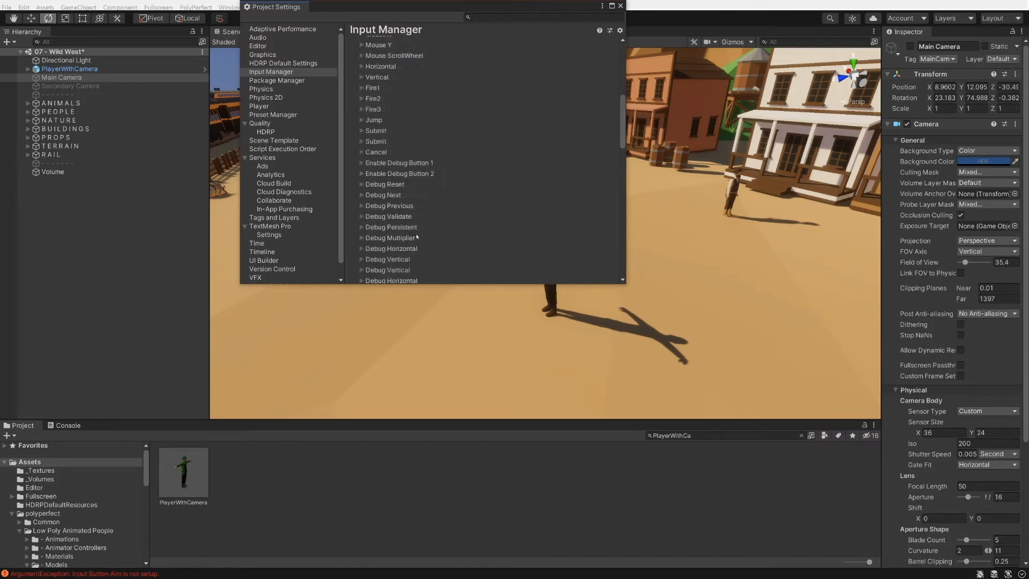
{"action": "left_click", "coordinate": [515, 79]}
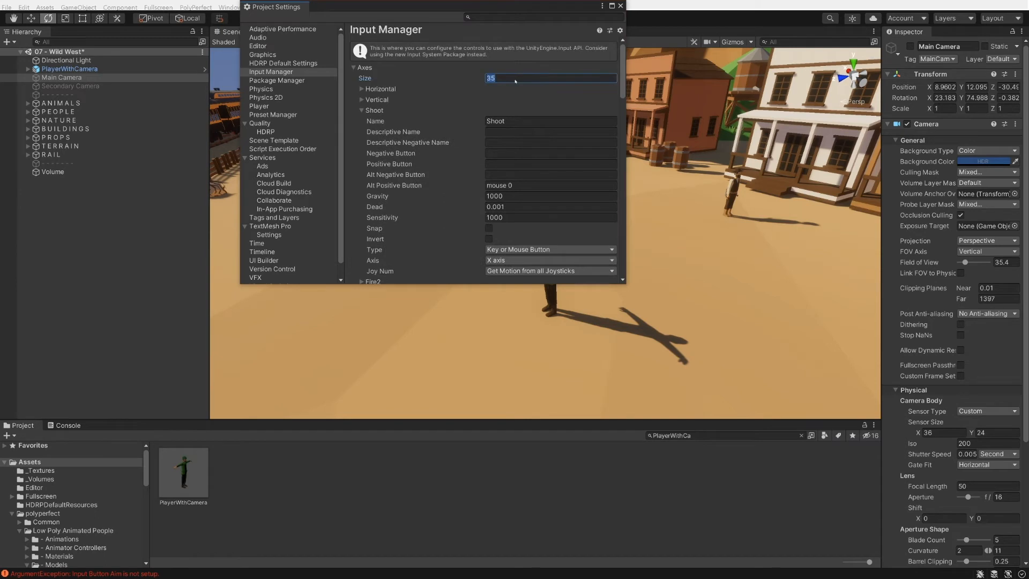
{"action": "type", "text": "34"}
{"action": "left_click", "coordinate": [620, 6]}
- Run the scene in play mode and test the player's aiming
{"action": "left_click", "coordinate": [496, 20]}
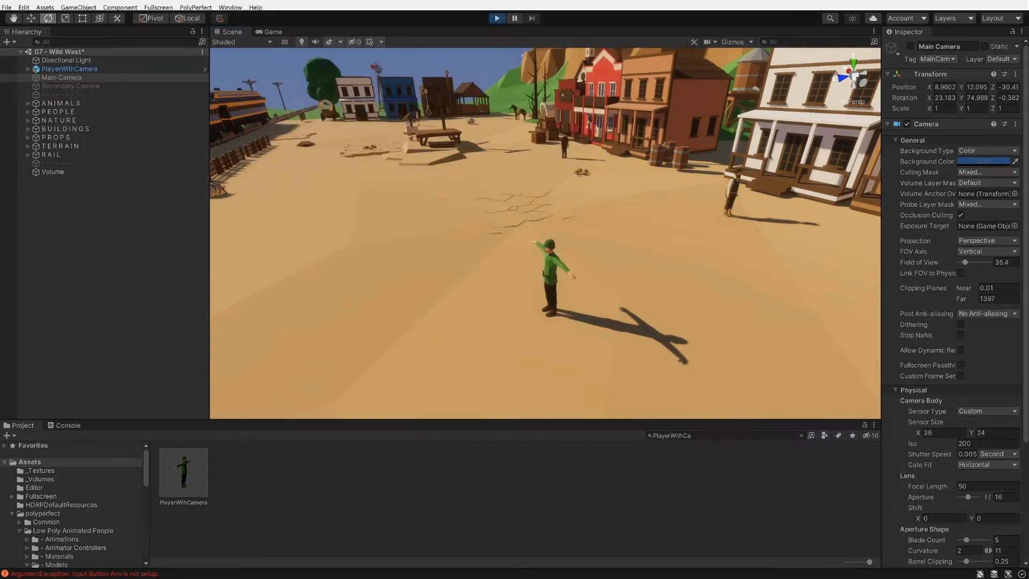
{"action": "right_click", "coordinate": [483, 193]}
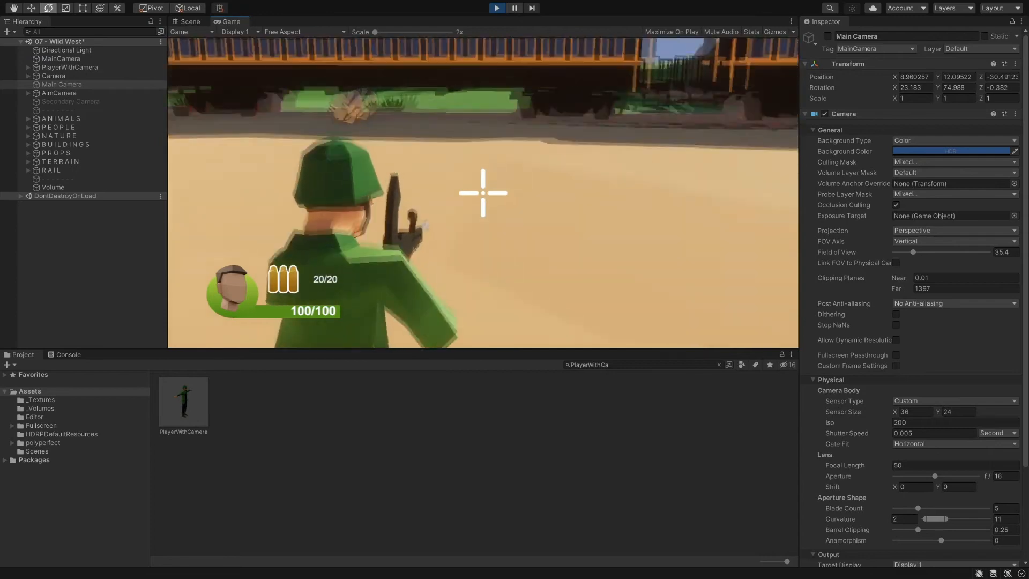
- Test the soldier's shooting, running and jumping in play mode while moving through the Wild West town
{"action": "left_click", "coordinate": [483, 193]}
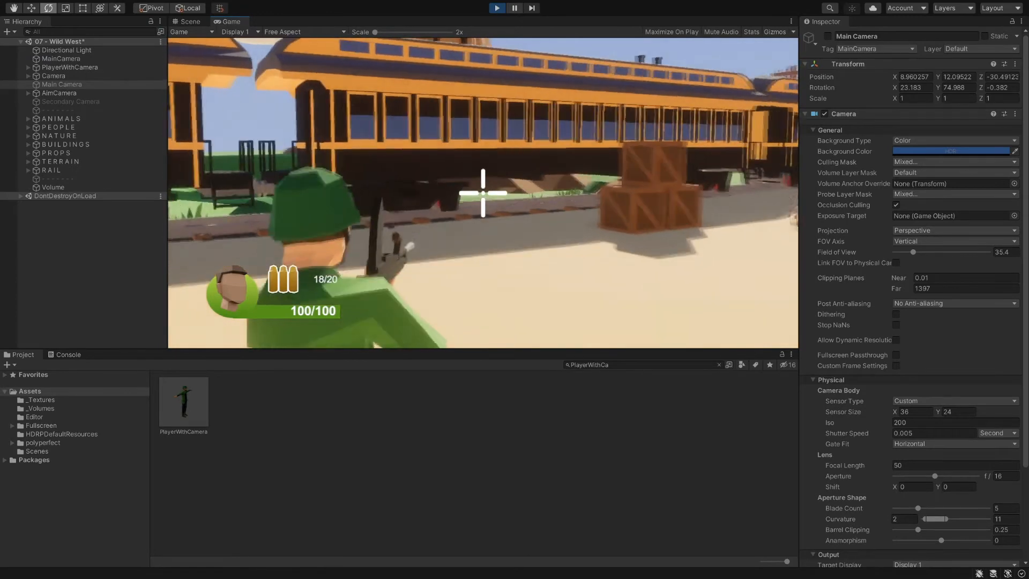
{"action": "key", "text": "w"}
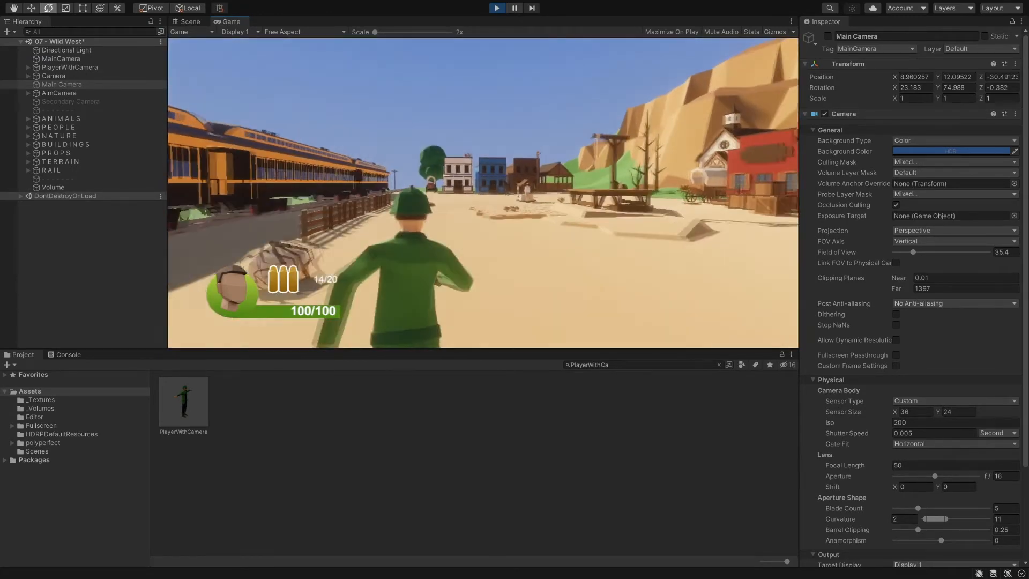
{"action": "key", "text": "space"}
{"action": "key", "text": "w"}
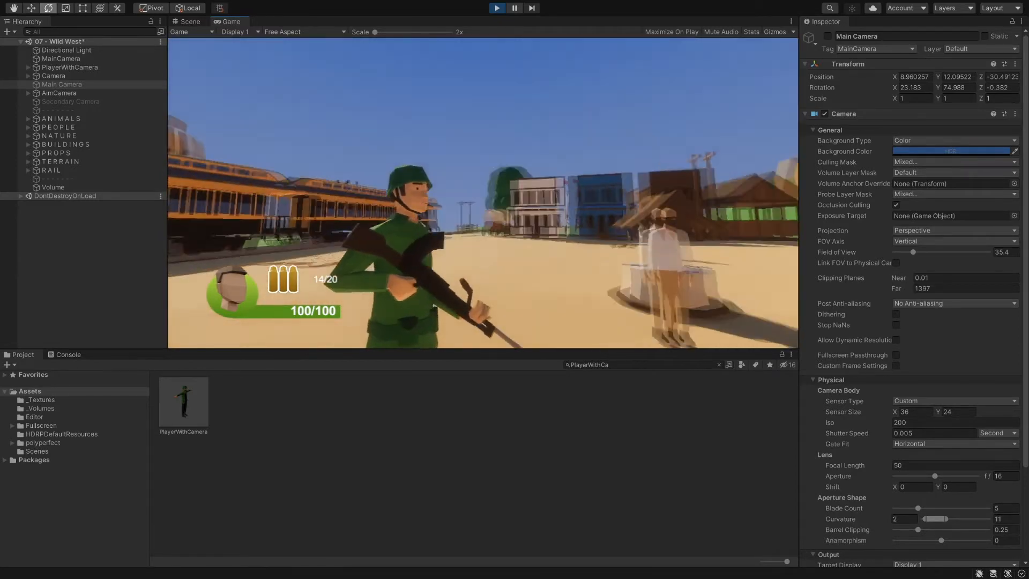
{"action": "key", "text": "w"}
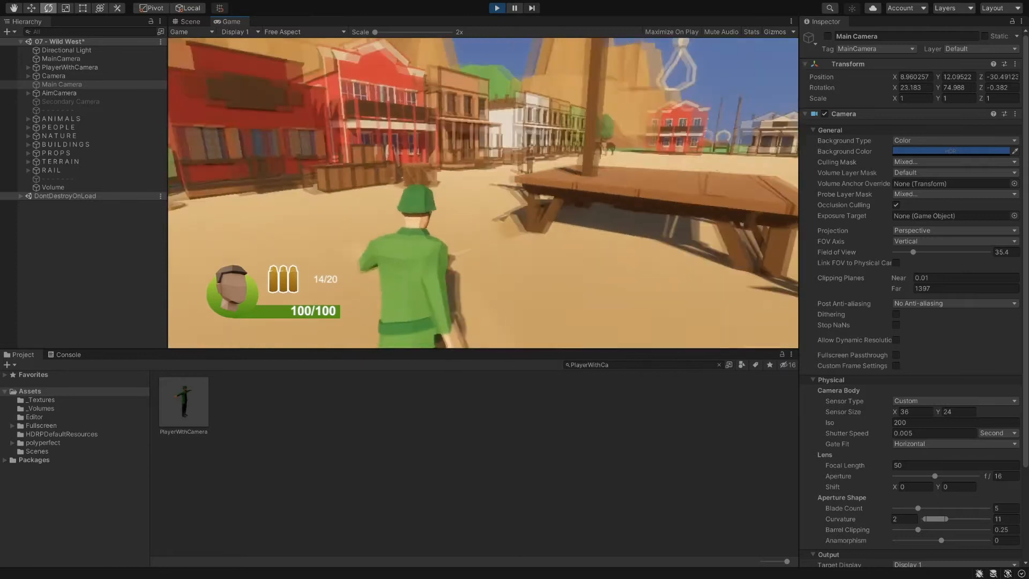
{"action": "key", "text": "w"}
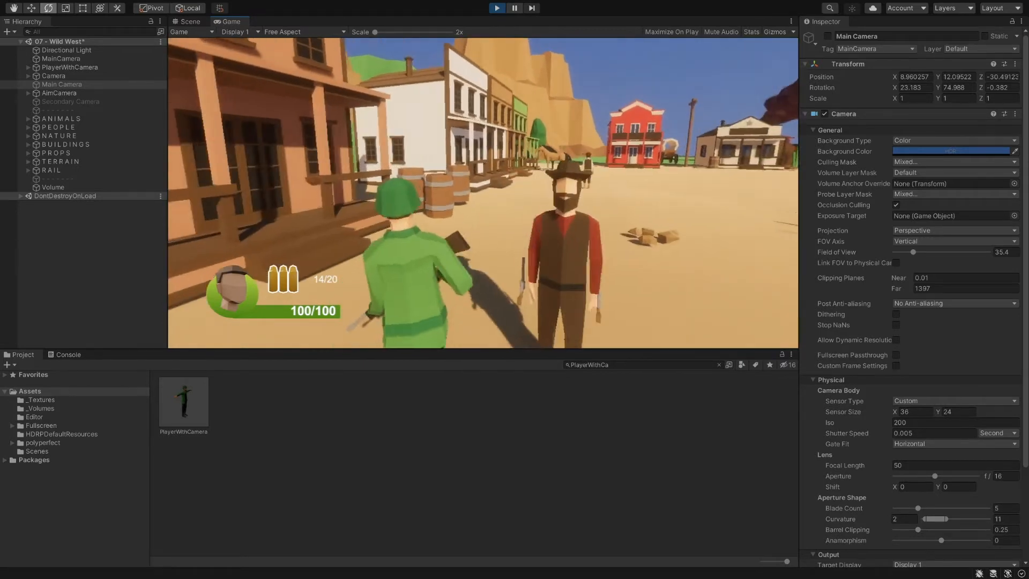
{"action": "key", "text": "s"}
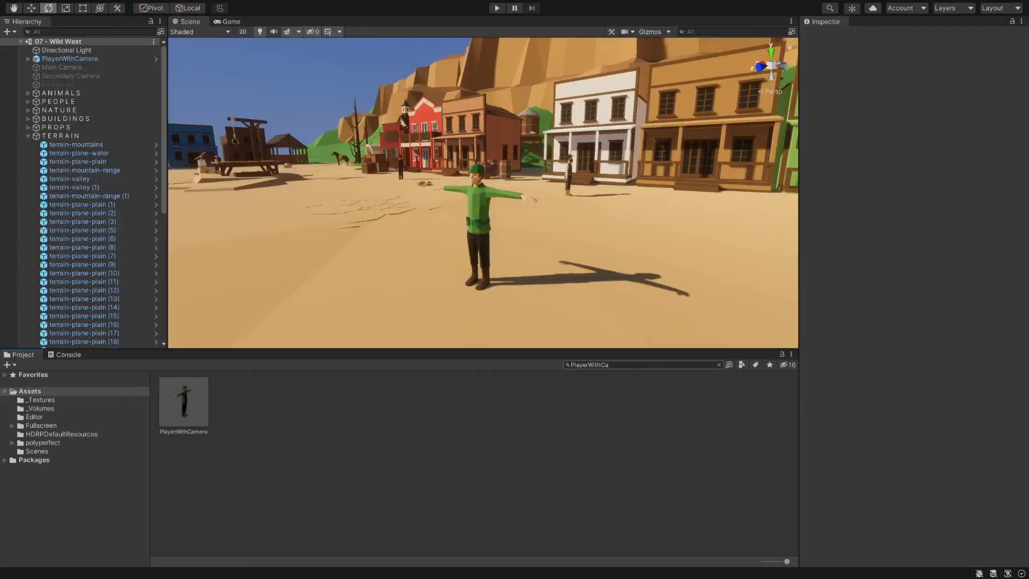
- Search the project assets for cowboy and place the man_cowboy_Rig model in the scene beside the soldier
{"action": "left_click", "coordinate": [635, 366]}
{"action": "type", "text": "cow"}
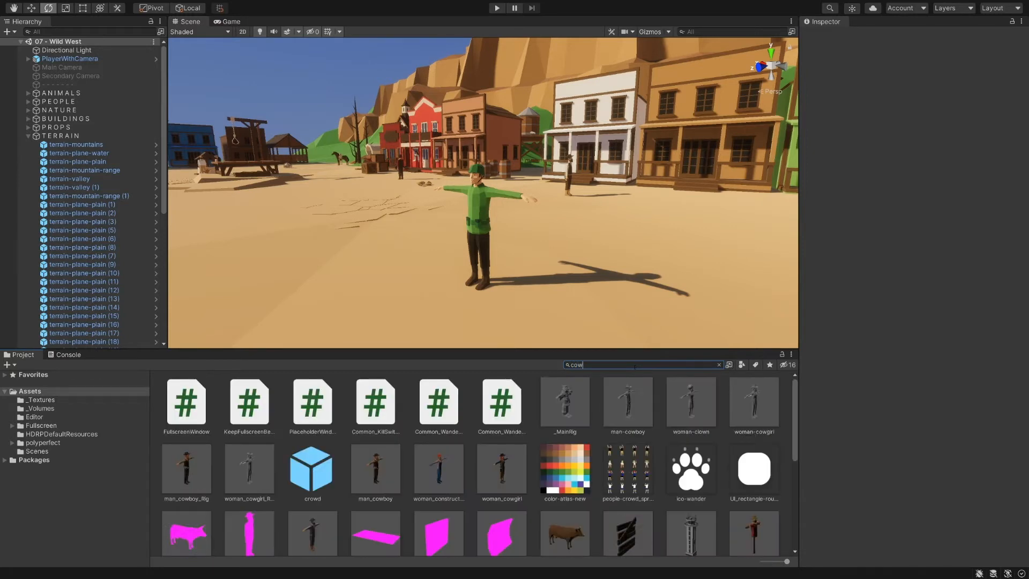
{"action": "type", "text": "boy"}
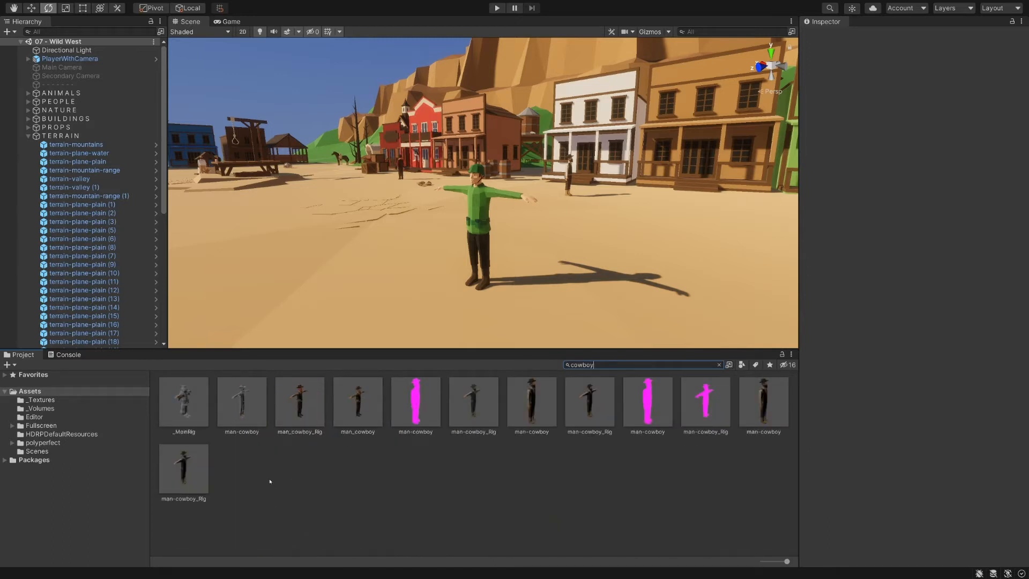
{"action": "left_click", "coordinate": [308, 401]}
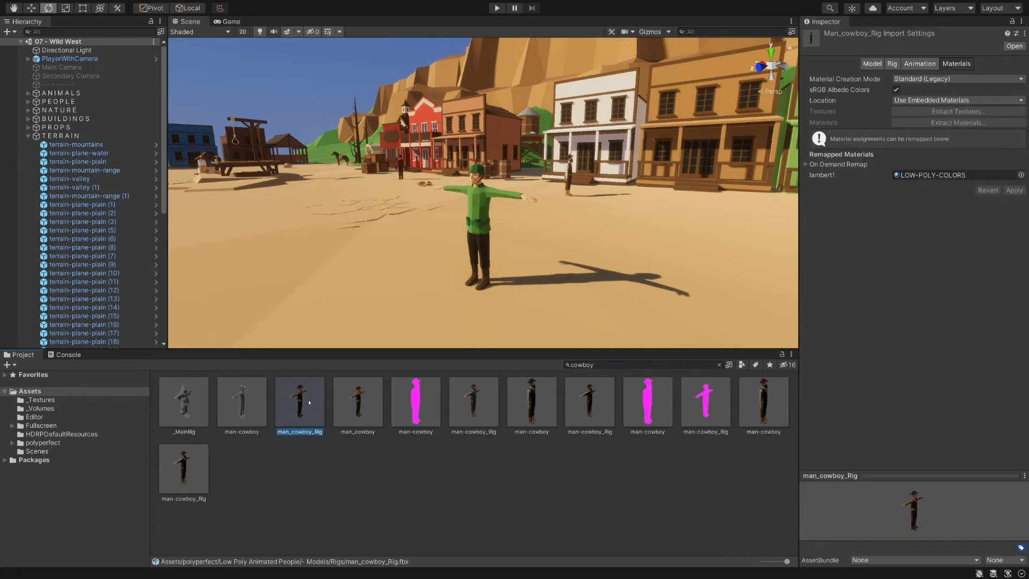
{"action": "left_click_drag", "start_coordinate": [308, 405], "coordinate": [427, 310]}
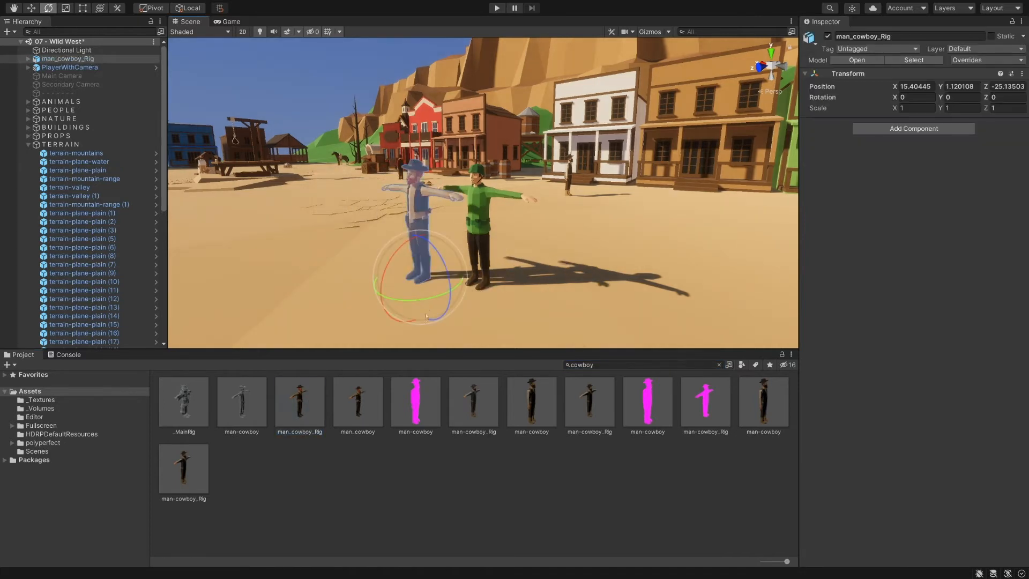
{"action": "key", "text": "f"}
{"action": "left_click_drag", "start_coordinate": [528, 147], "coordinate": [645, 176], "text": "alt"}
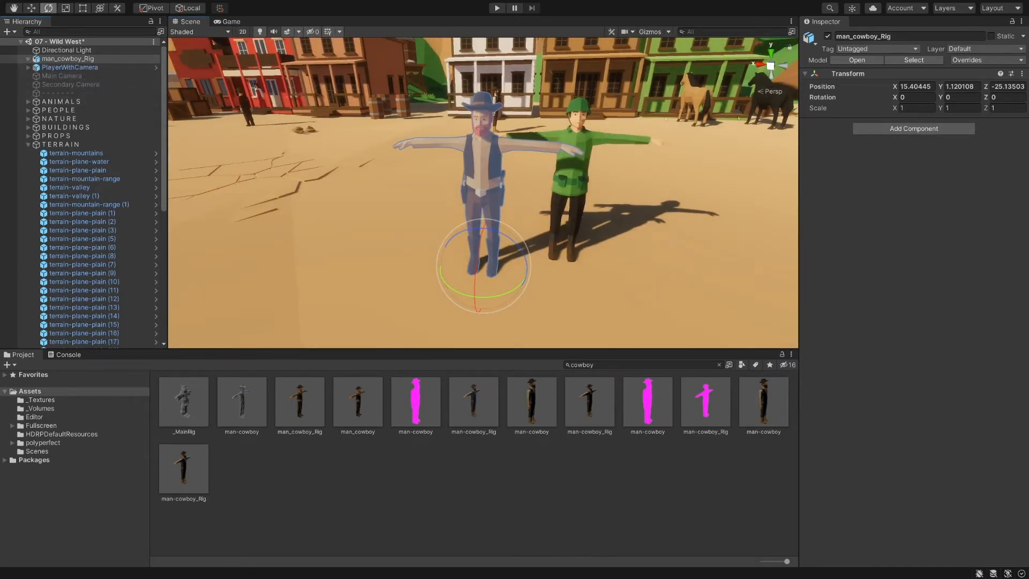
- Add an Animator component to man_cowboy_Rig and assign Soldier_Controller as its controller
{"action": "left_click", "coordinate": [925, 129]}
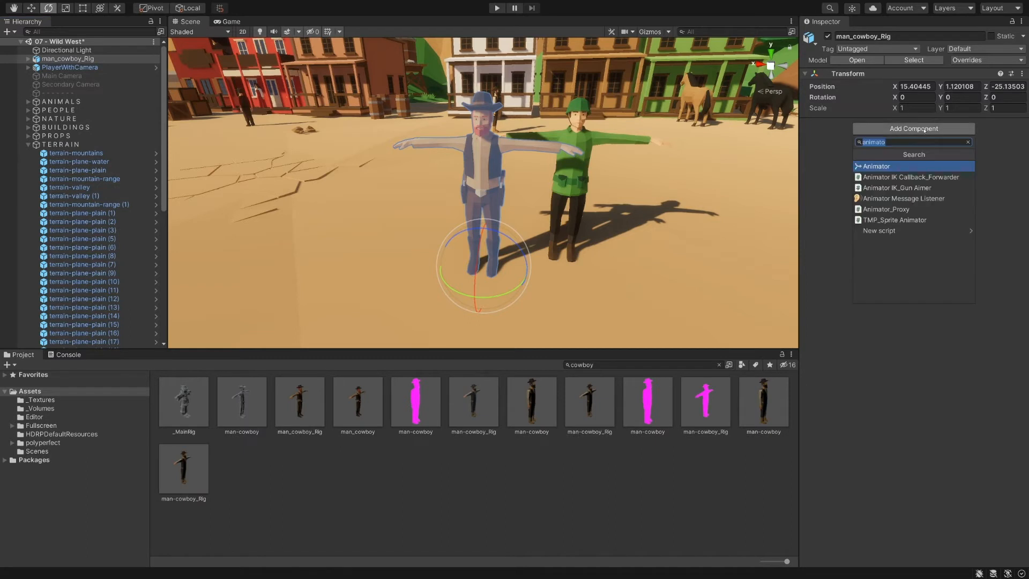
{"action": "key", "text": "Return"}
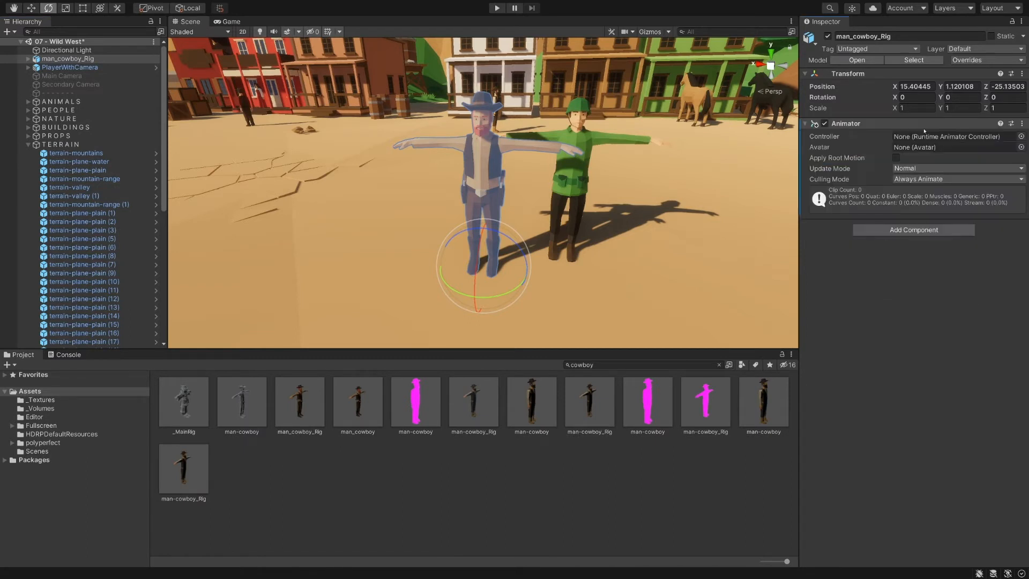
{"action": "left_click", "coordinate": [1021, 136]}
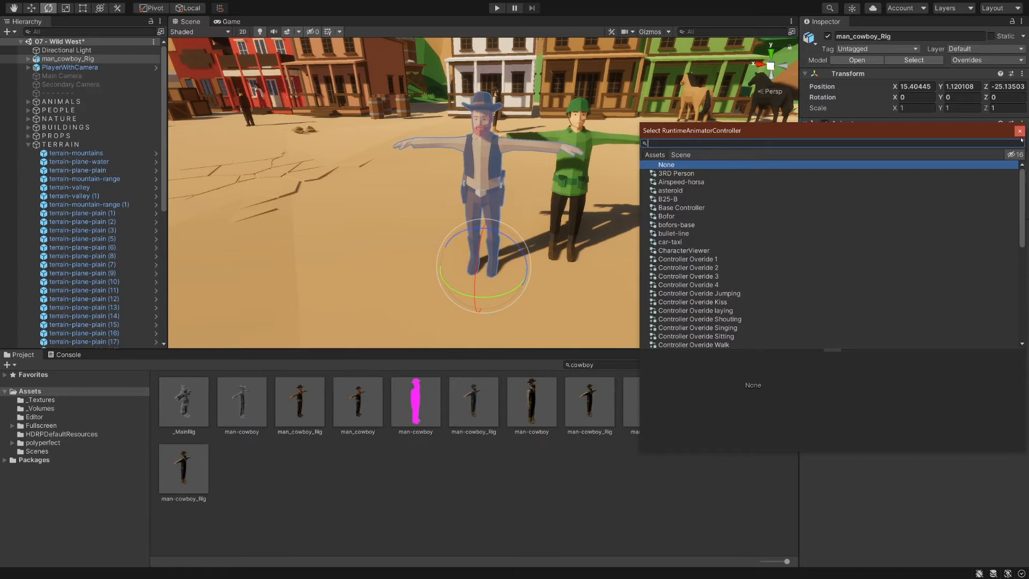
{"action": "type", "text": "soldier"}
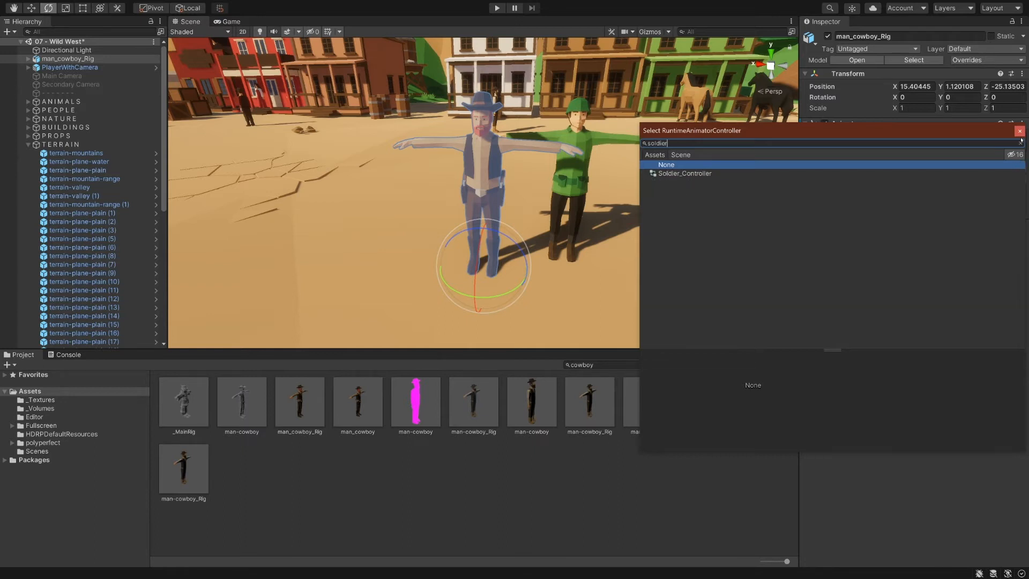
{"action": "double_click", "coordinate": [685, 174]}
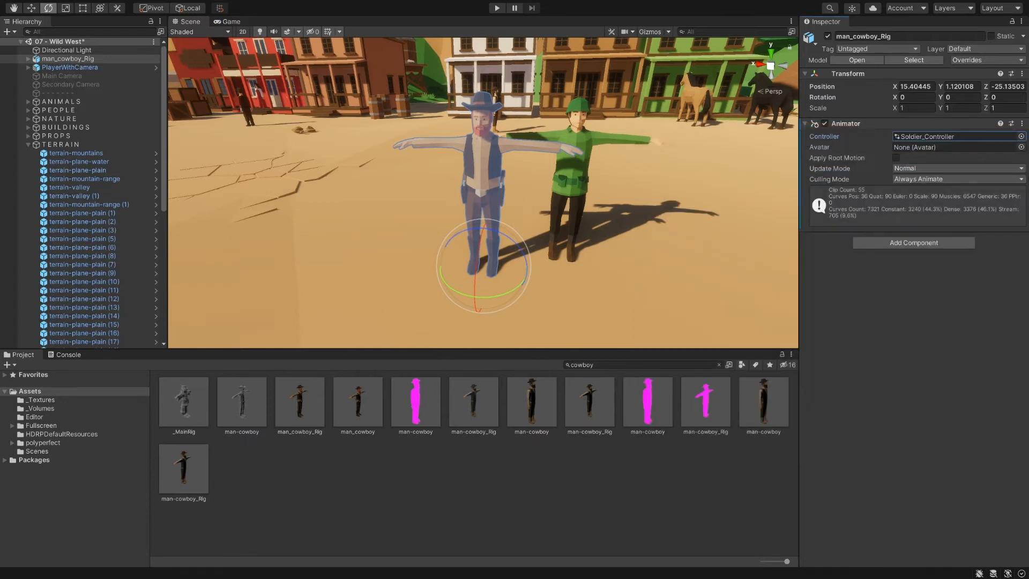
- Assign _MainRigAvatar as the avatar of the cowboy's Animator
{"action": "left_click", "coordinate": [1022, 149]}
{"action": "type", "text": "_MMai"}
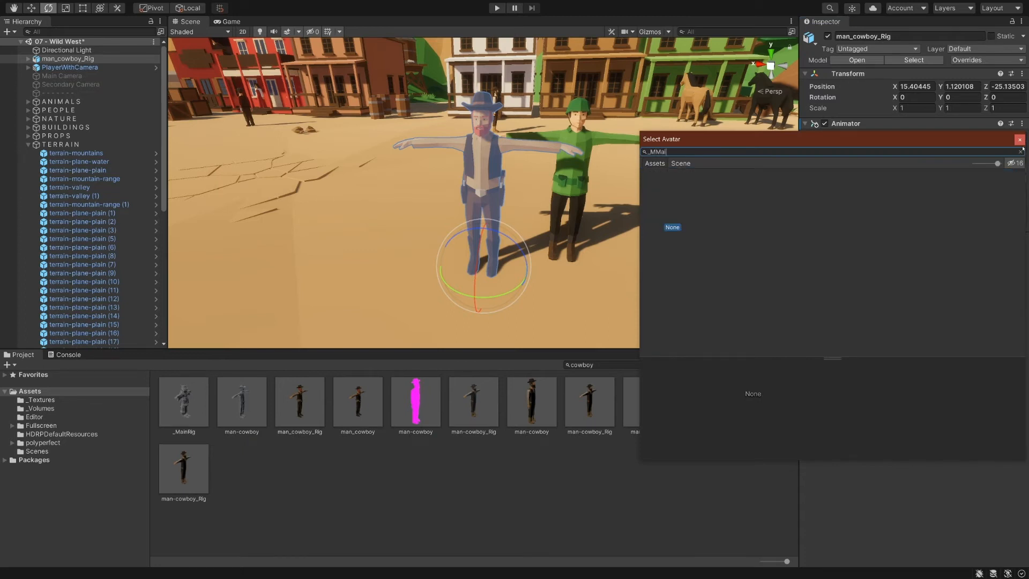
{"action": "key", "text": "BackSpace"}
{"action": "key", "text": "BackSpace"}
{"action": "key", "text": "BackSpace"}
{"action": "key", "text": "BackSpace"}
{"action": "type", "text": "Main"}
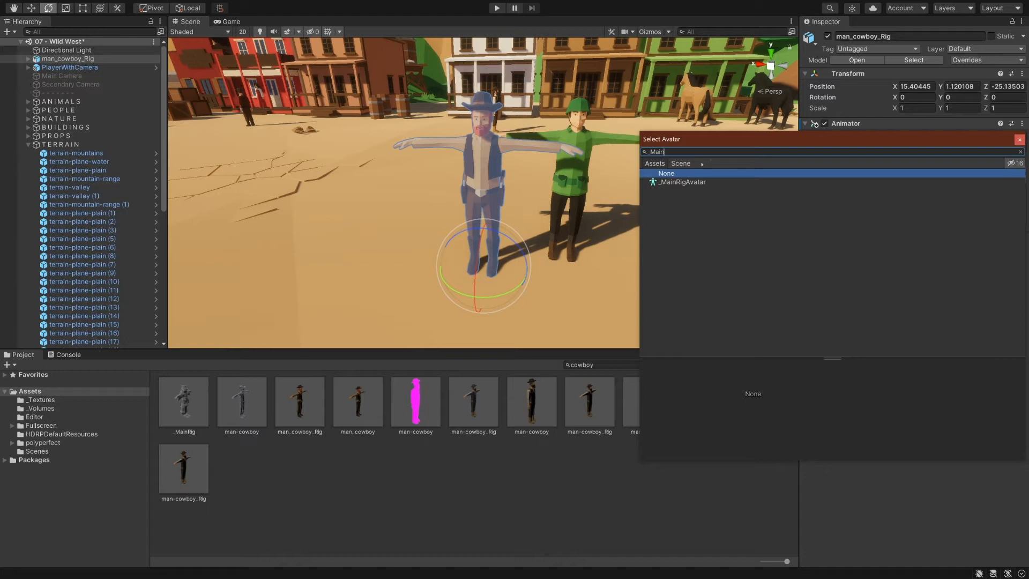
{"action": "double_click", "coordinate": [682, 182]}
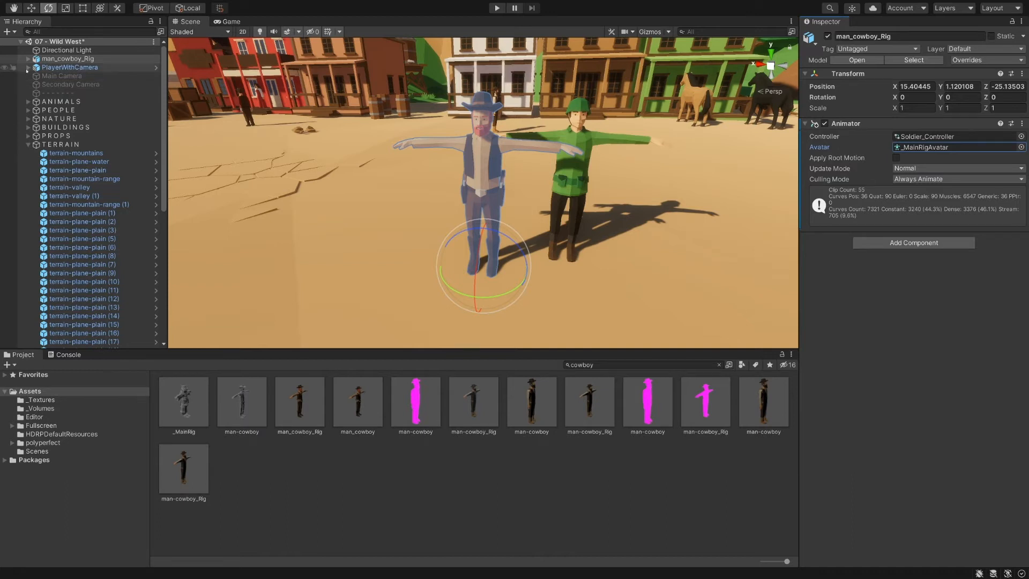
- Make man_cowboy_Rig a child of PlayerWithCamera in the scene hierarchy
{"action": "left_click", "coordinate": [28, 68]}
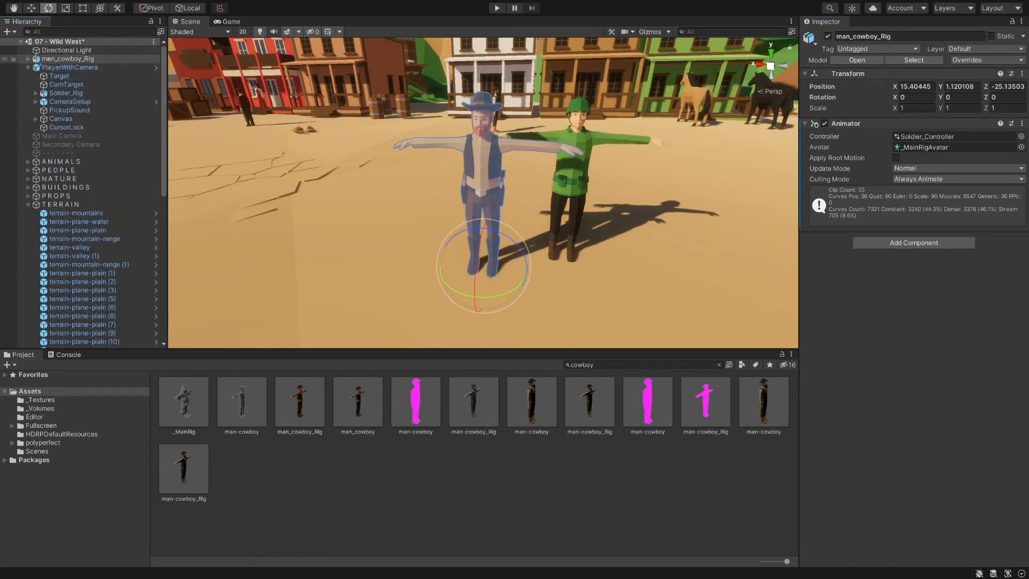
{"action": "left_click", "coordinate": [57, 59]}
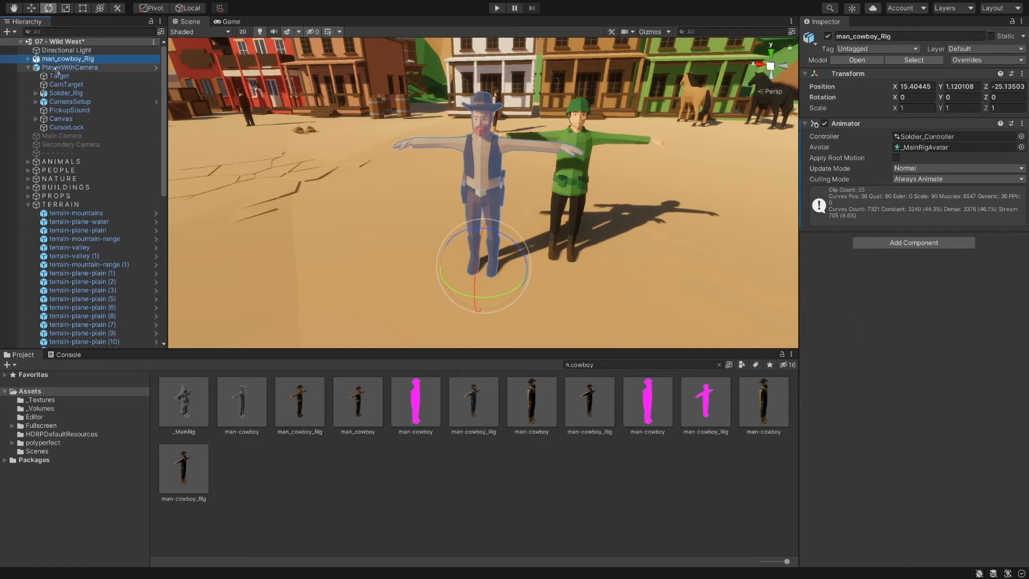
{"action": "left_click_drag", "start_coordinate": [56, 70], "coordinate": [58, 68]}
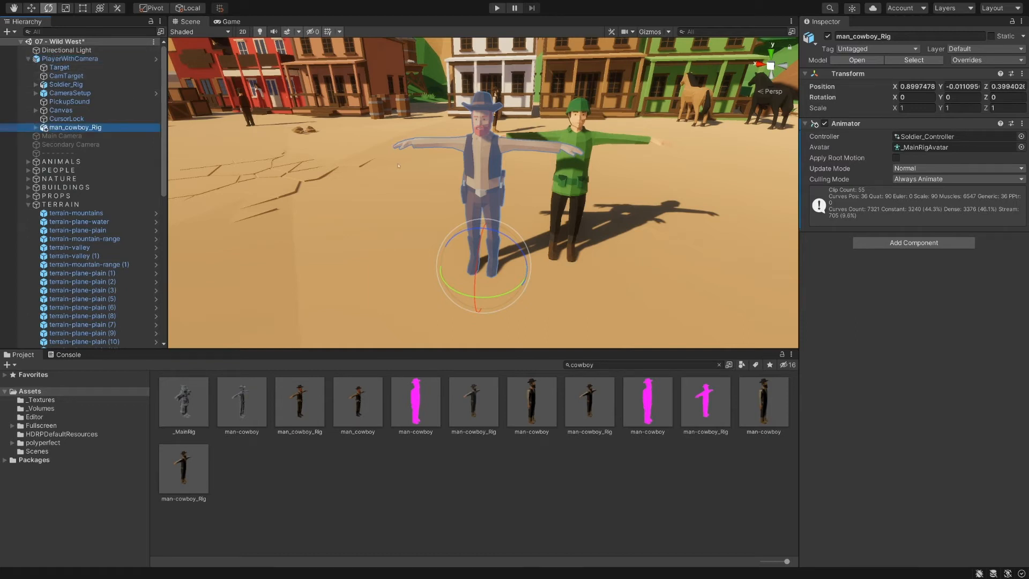
- Set the cowboy rig's X, Y and Z position to 0 so it sits on the player's origin
{"action": "left_click", "coordinate": [918, 87]}
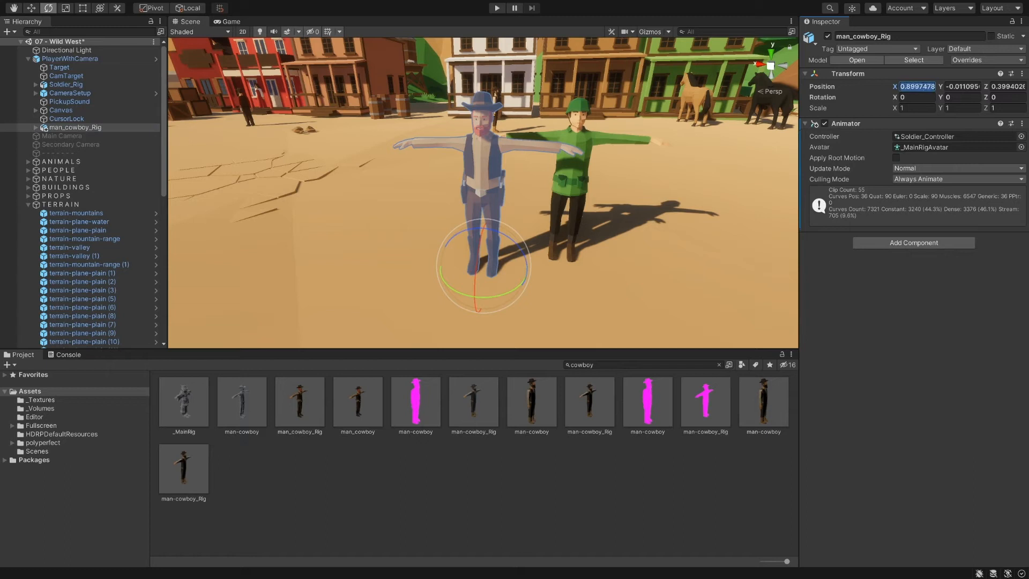
{"action": "type", "text": "0"}
{"action": "key", "text": "Tab"}
{"action": "type", "text": "0"}
{"action": "key", "text": "Tab"}
{"action": "type", "text": "0"}
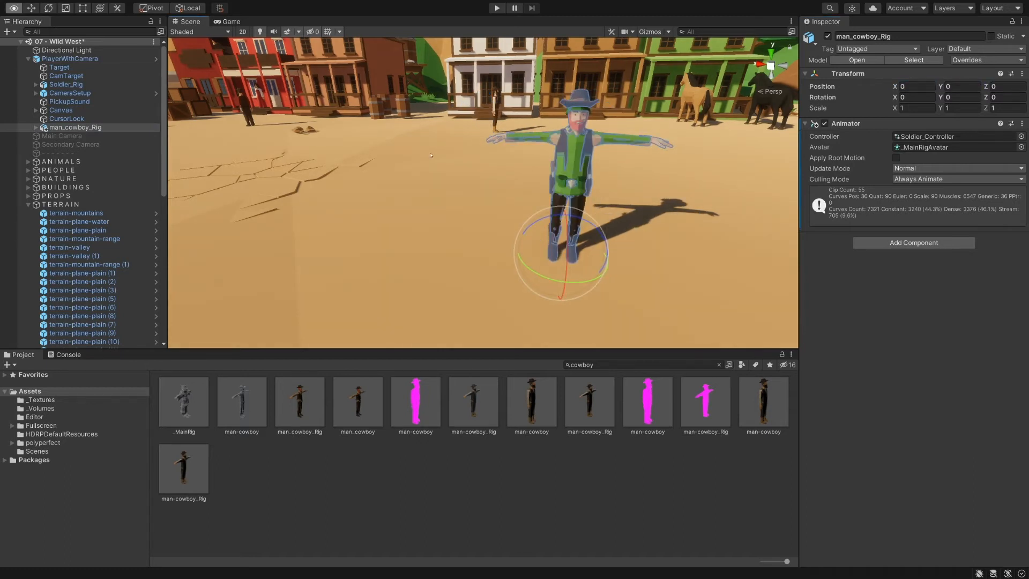
- Deactivate Soldier_Rig inside PlayerWithCamera and remove its Animator component
{"action": "type", "text": "f"}
{"action": "left_click", "coordinate": [75, 84]}
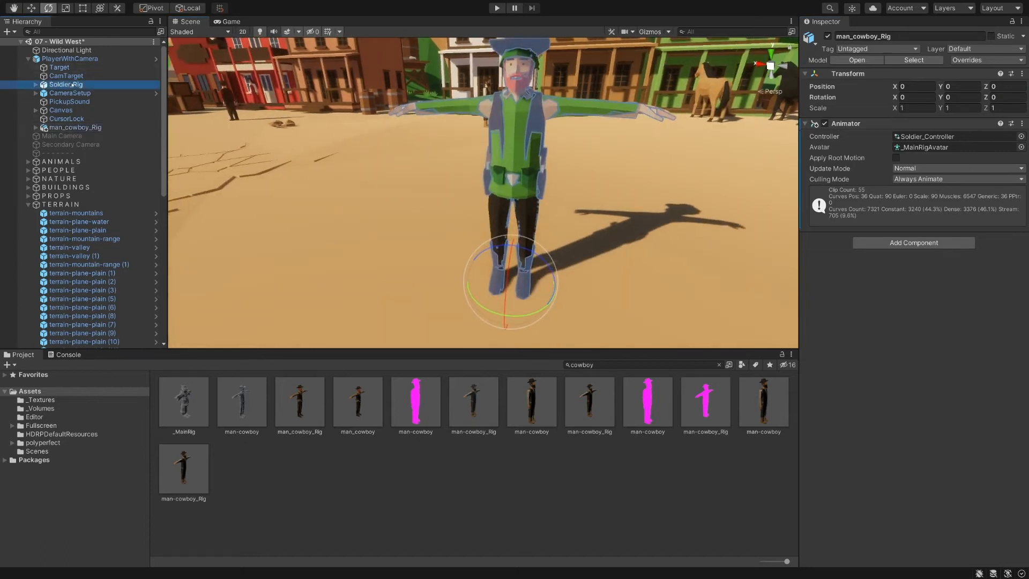
{"action": "left_click", "coordinate": [828, 36]}
{"action": "left_click", "coordinate": [1023, 124]}
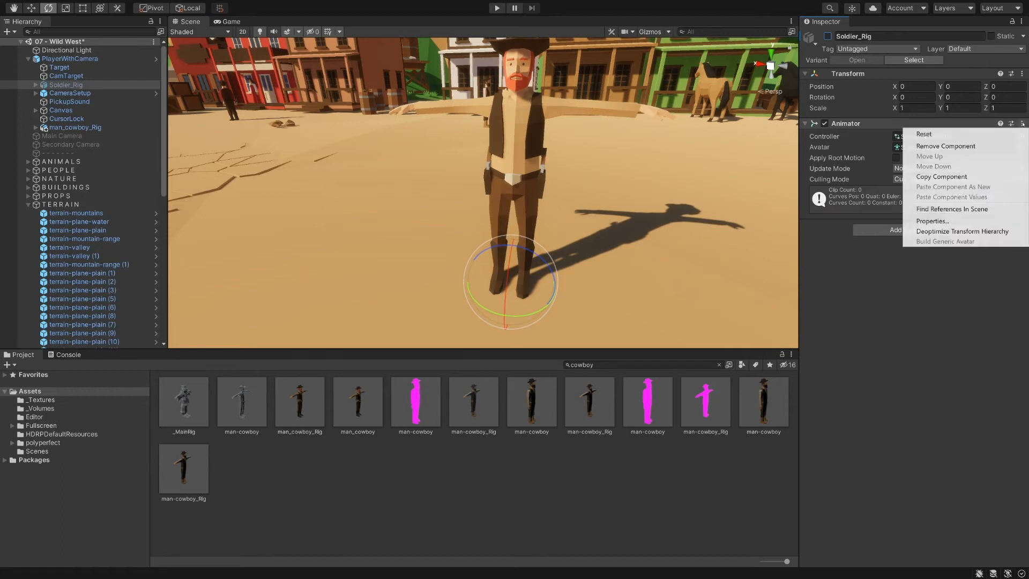
{"action": "left_click", "coordinate": [981, 146]}
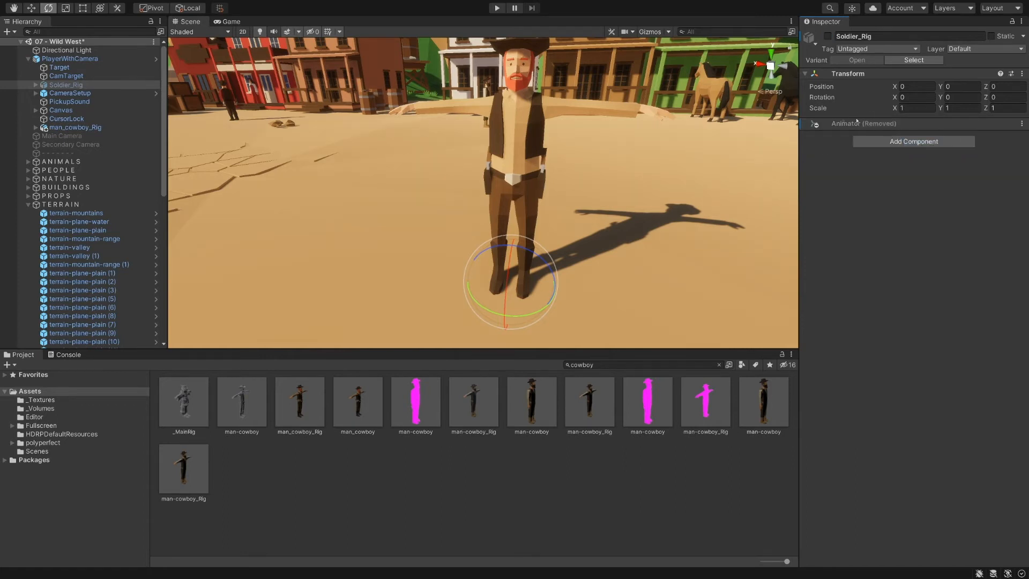
- Run the scene in play mode to test the cowboy as the player character, and stop it again
{"action": "left_click", "coordinate": [81, 129]}
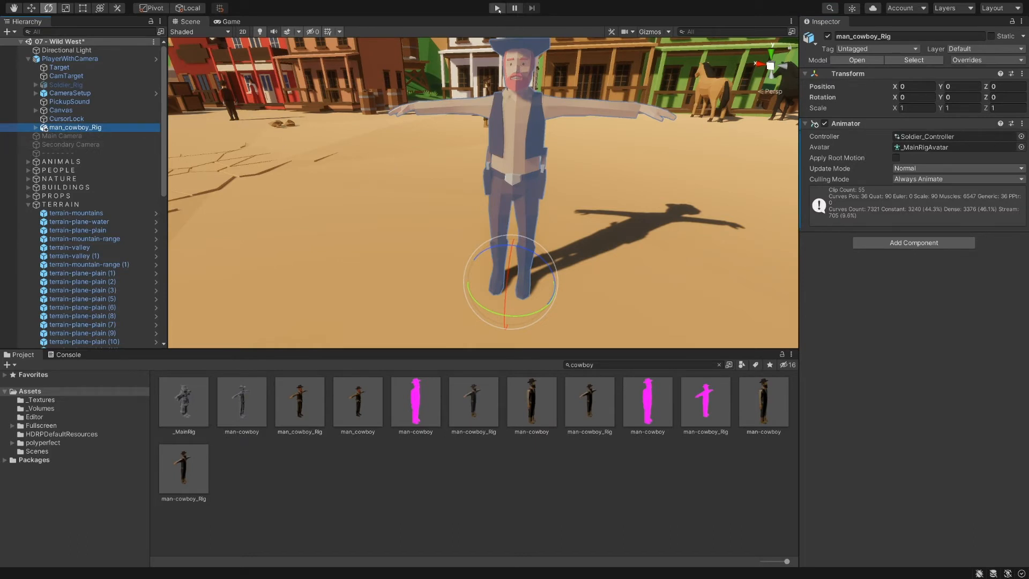
{"action": "left_click", "coordinate": [497, 8]}
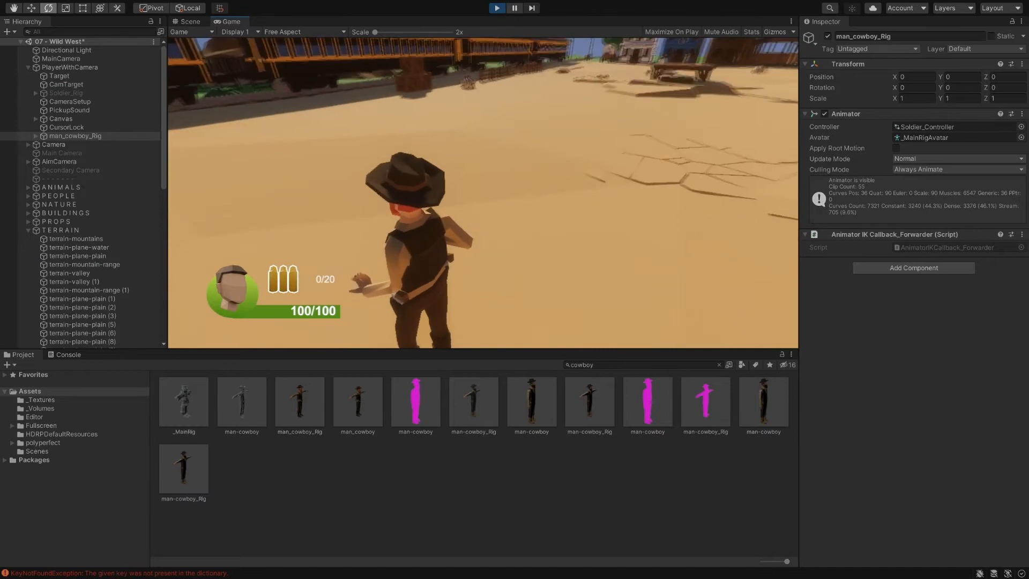
{"action": "key", "text": "Escape"}
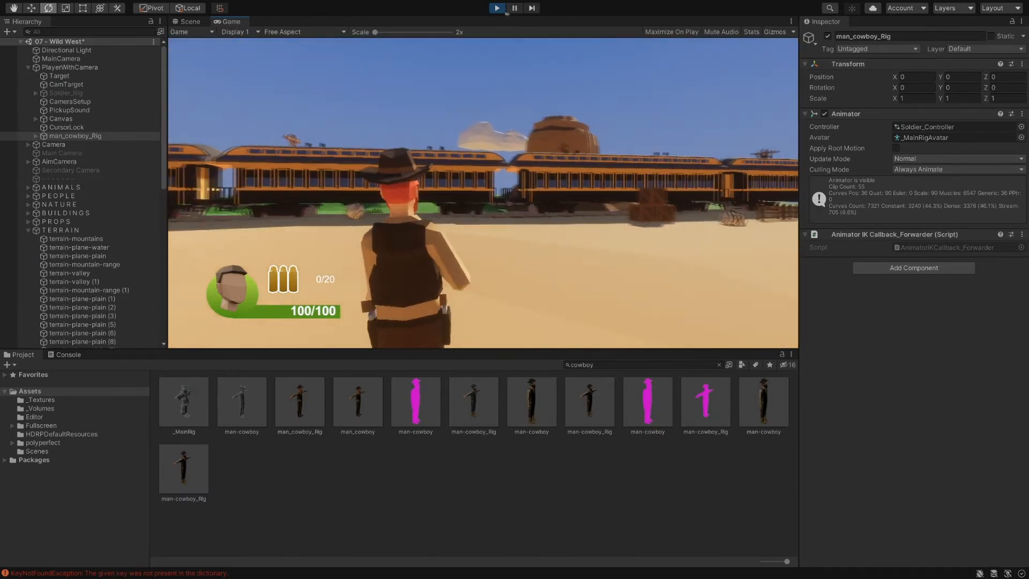
{"action": "left_click", "coordinate": [497, 8]}
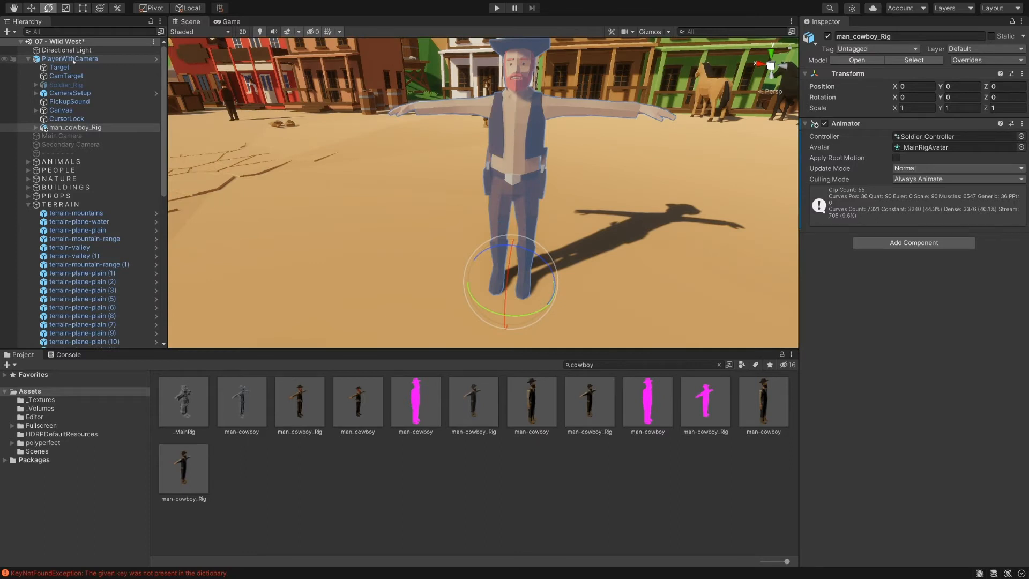
- Locate the object referenced as Right Hand in PlayerWithCamera's Soldier_Usable Holder script within the scene hierarchy
{"action": "left_click", "coordinate": [78, 61]}
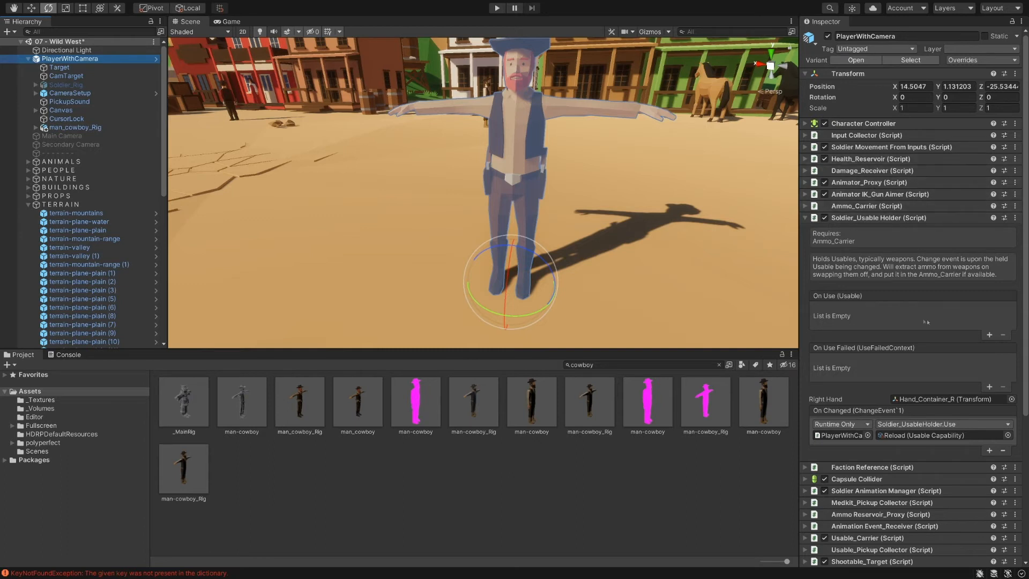
{"action": "left_click", "coordinate": [881, 217]}
{"action": "left_click", "coordinate": [881, 218]}
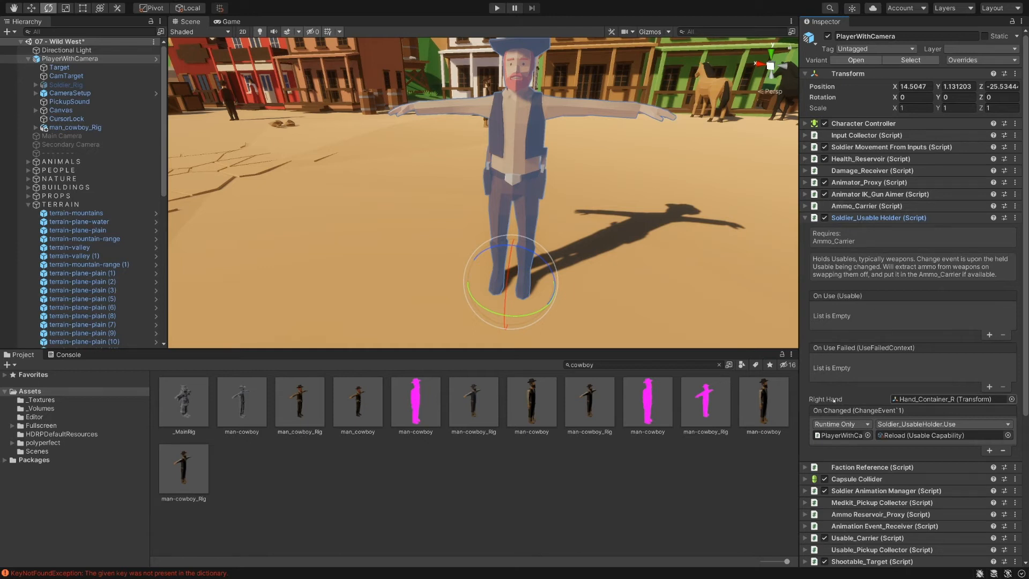
{"action": "left_click", "coordinate": [927, 400]}
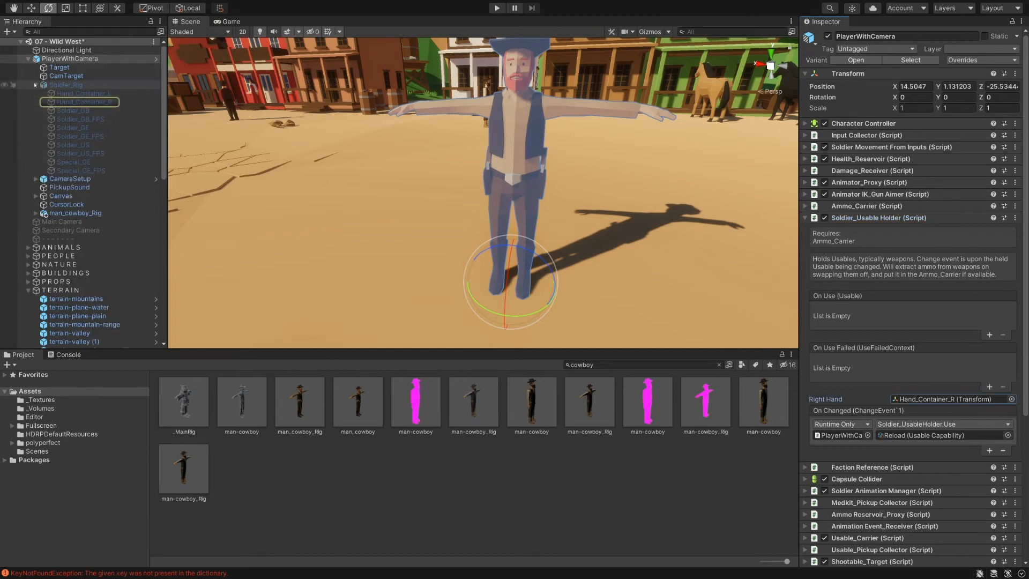
{"action": "left_click", "coordinate": [36, 84]}
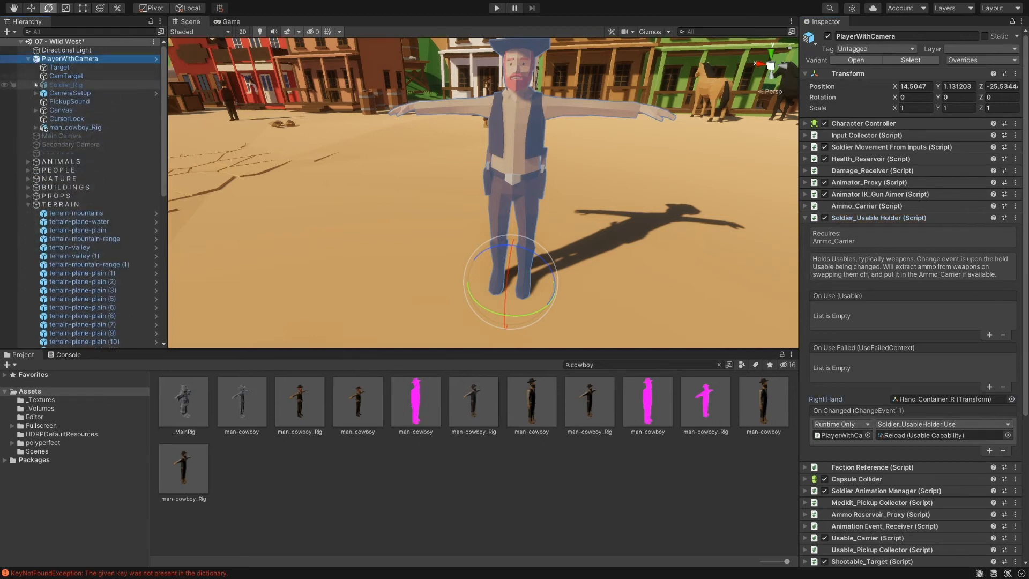
- Assign the cowboy rig's Wrist_R bone as the Right Hand in PlayerWithCamera's Soldier_Usable Holder script
{"action": "left_click", "coordinate": [36, 128], "text": "alt"}
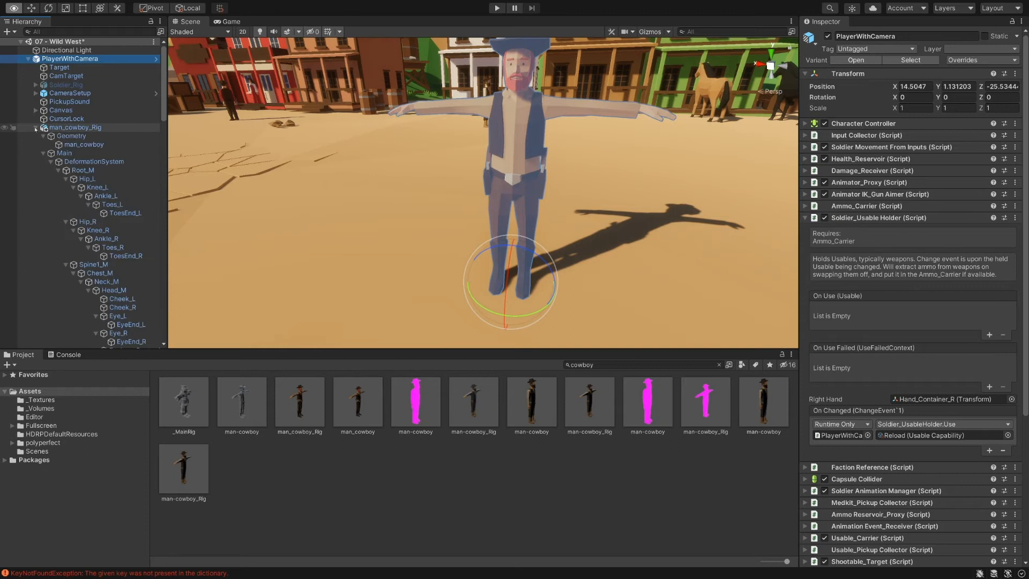
{"action": "scroll", "coordinate": [108, 134], "scroll_direction": "down", "scroll_amount": 10}
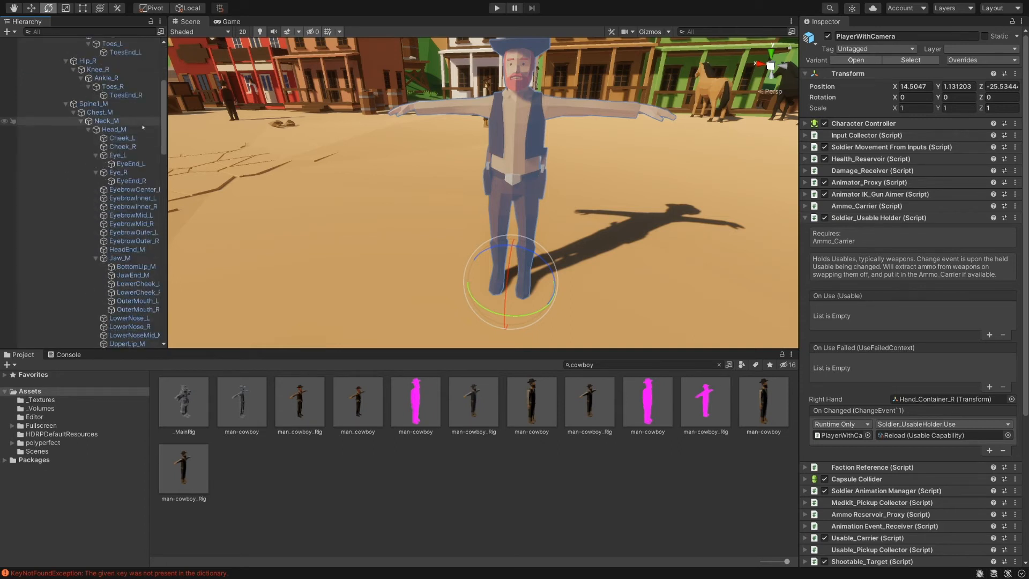
{"action": "scroll", "coordinate": [143, 126], "scroll_direction": "down", "scroll_amount": 20}
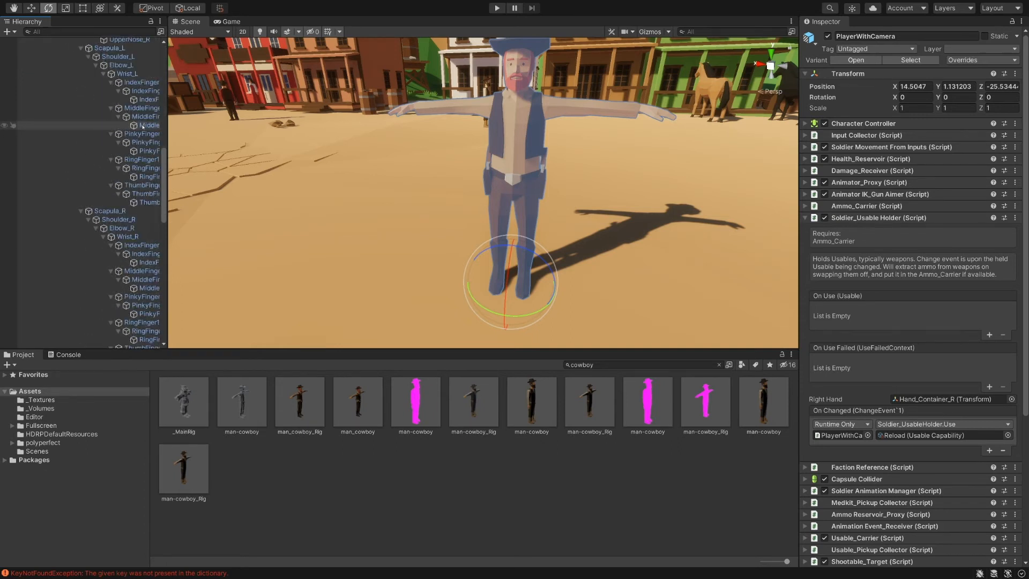
{"action": "left_click_drag", "start_coordinate": [168, 209], "coordinate": [230, 209]}
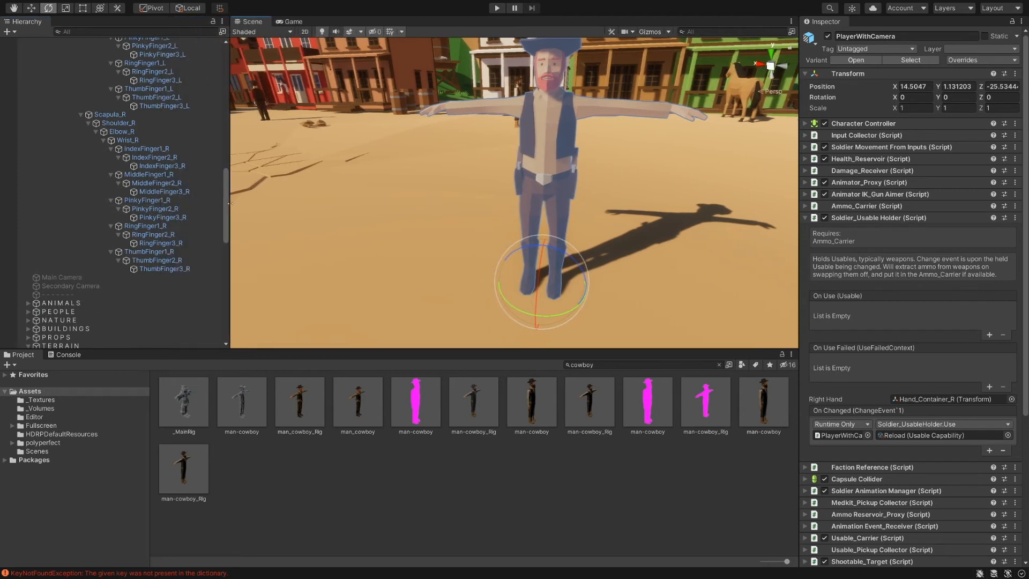
{"action": "left_click_drag", "start_coordinate": [139, 142], "coordinate": [928, 402]}
{"action": "left_click_drag", "start_coordinate": [231, 172], "coordinate": [173, 171]}
- Run the scene in play mode and rotate the held brengun mesh about -98 degrees around its Y axis
{"action": "middle_click_drag", "start_coordinate": [366, 109], "coordinate": [369, 138]}
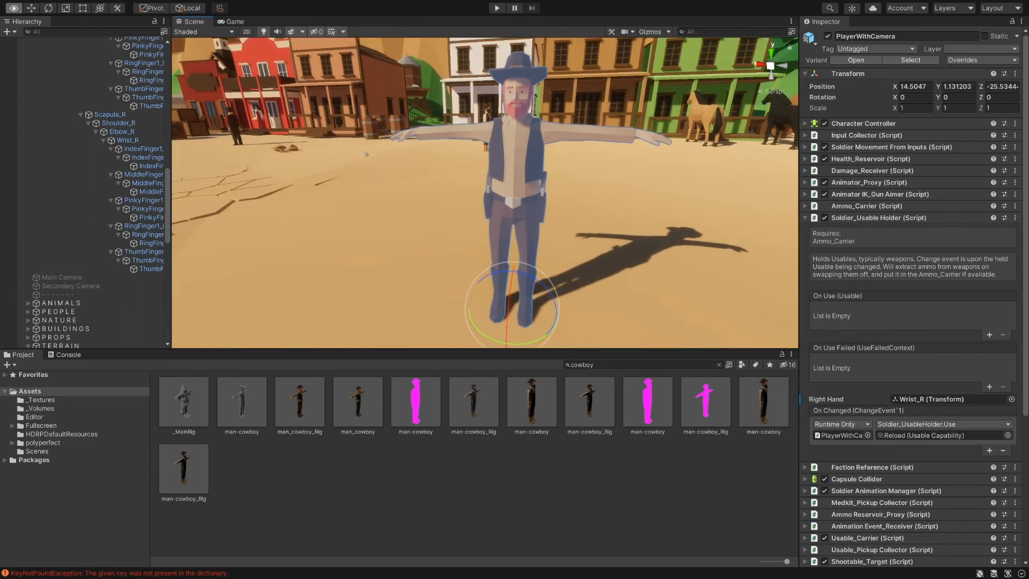
{"action": "left_click", "coordinate": [497, 8]}
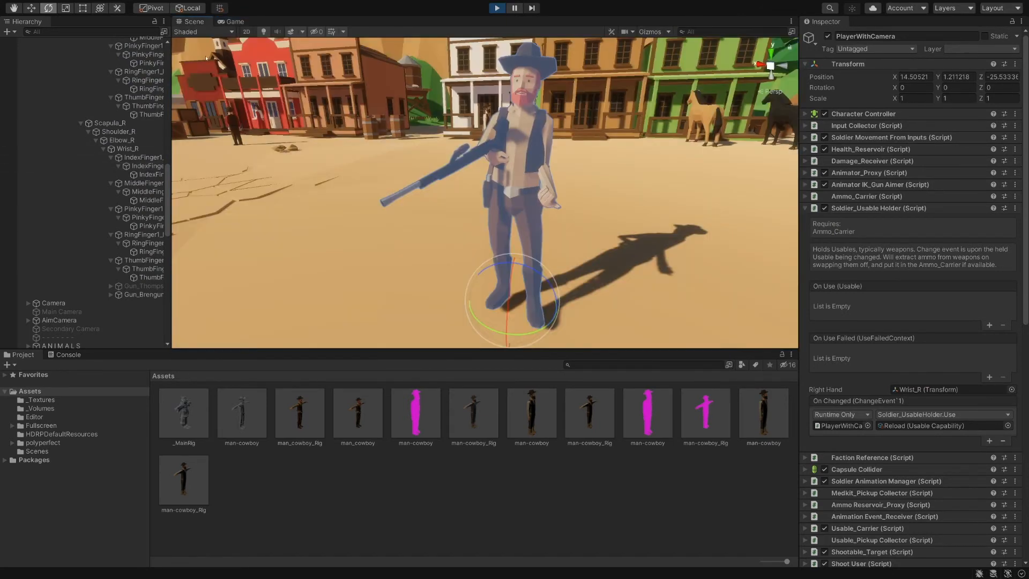
{"action": "left_click_drag", "start_coordinate": [416, 173], "coordinate": [482, 183], "text": "alt"}
{"action": "left_click", "coordinate": [478, 195]}
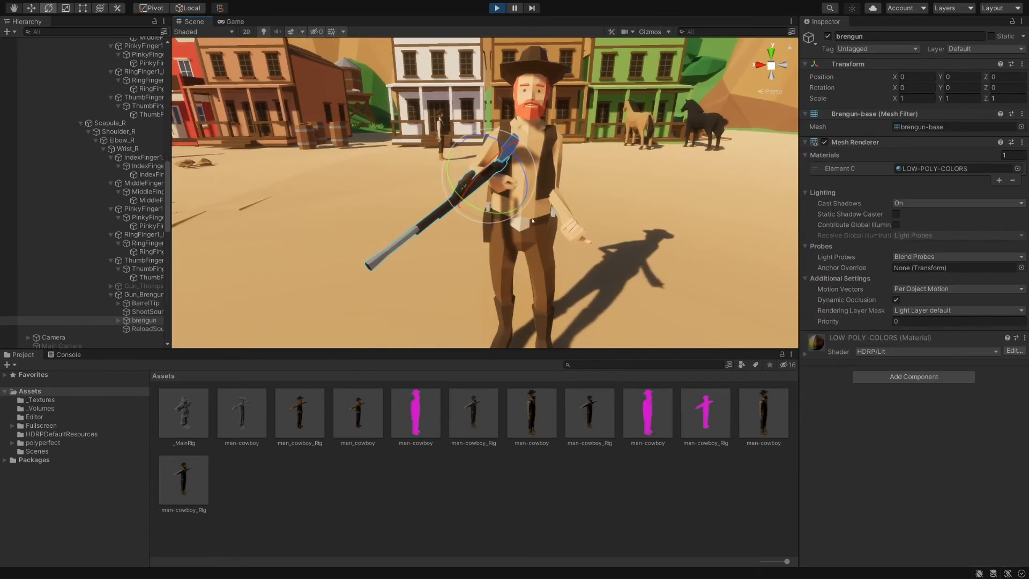
{"action": "left_click_drag", "start_coordinate": [450, 176], "coordinate": [603, 245]}
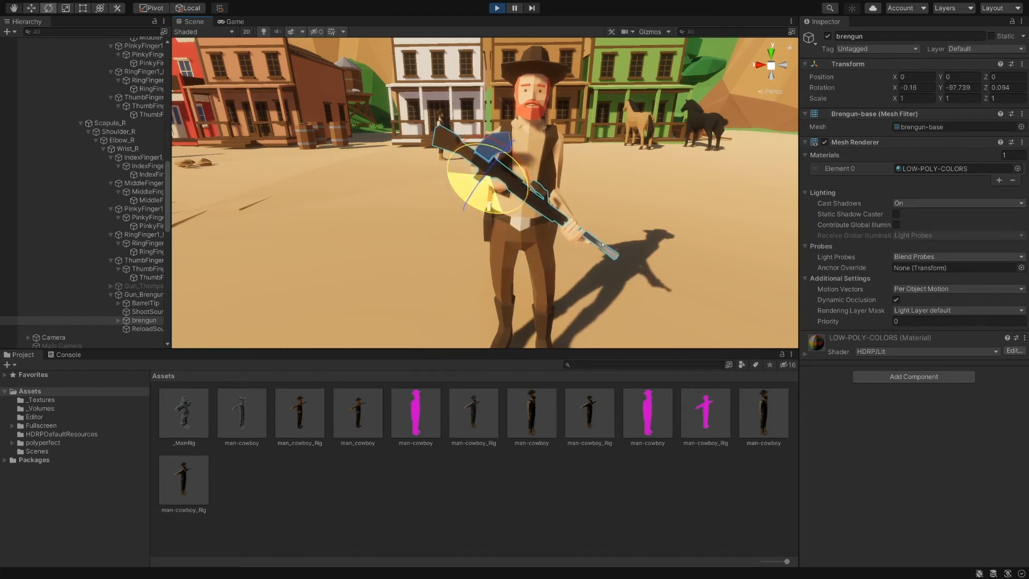
- Fine-tune the brengun's fit in the hand at Y rotation about -90.5 and X position about -0.125, and stop play mode
{"action": "left_click_drag", "start_coordinate": [518, 201], "coordinate": [405, 209], "text": "alt"}
{"action": "left_click_drag", "start_coordinate": [483, 215], "coordinate": [655, 230], "text": "alt"}
{"action": "key", "text": "w"}
{"action": "left_click_drag", "start_coordinate": [576, 185], "coordinate": [617, 198]}
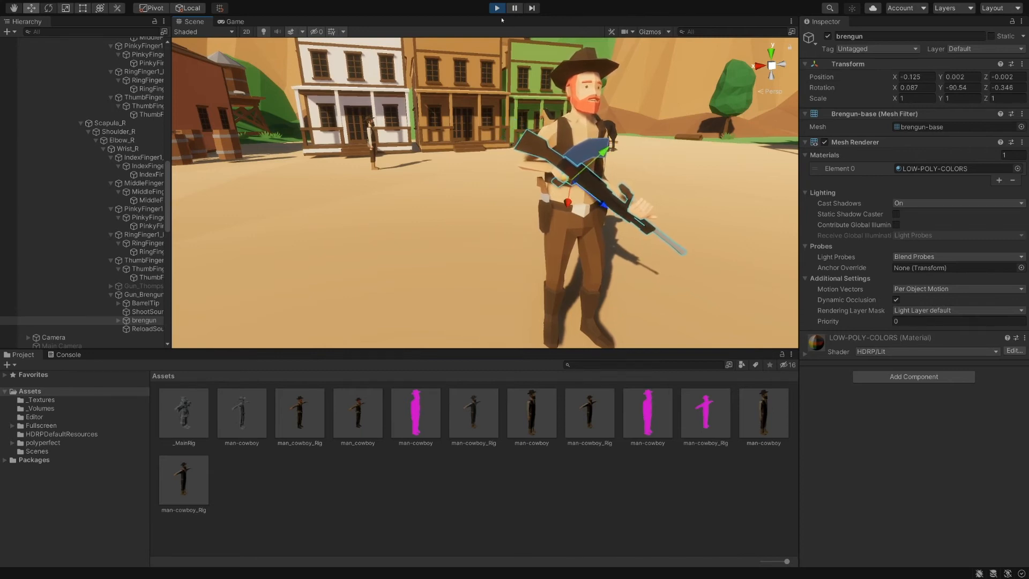
{"action": "left_click", "coordinate": [496, 8]}
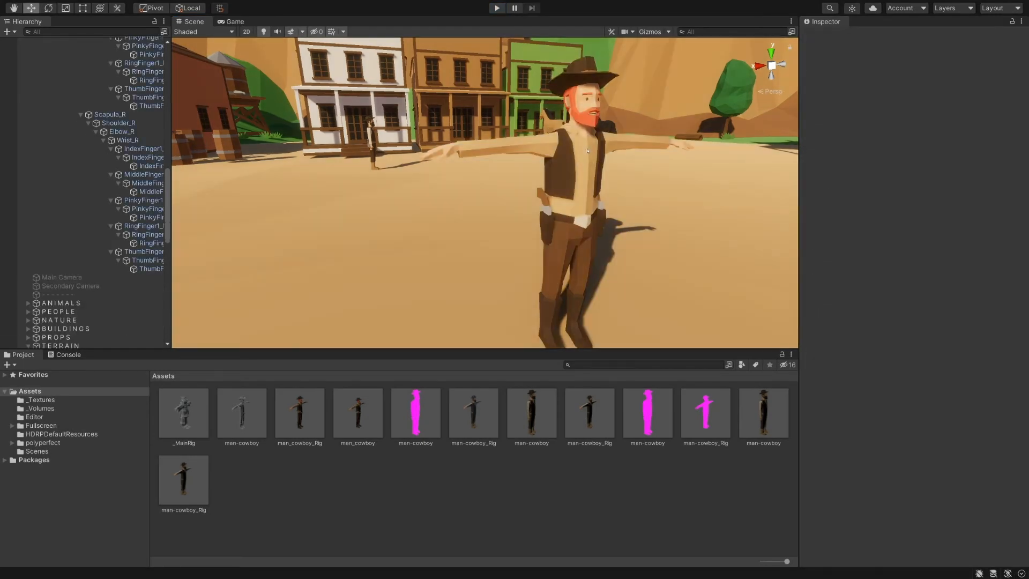
- Create an empty child object named HandContainer under the cowboy's Wrist_R bone
{"action": "left_click", "coordinate": [128, 140]}
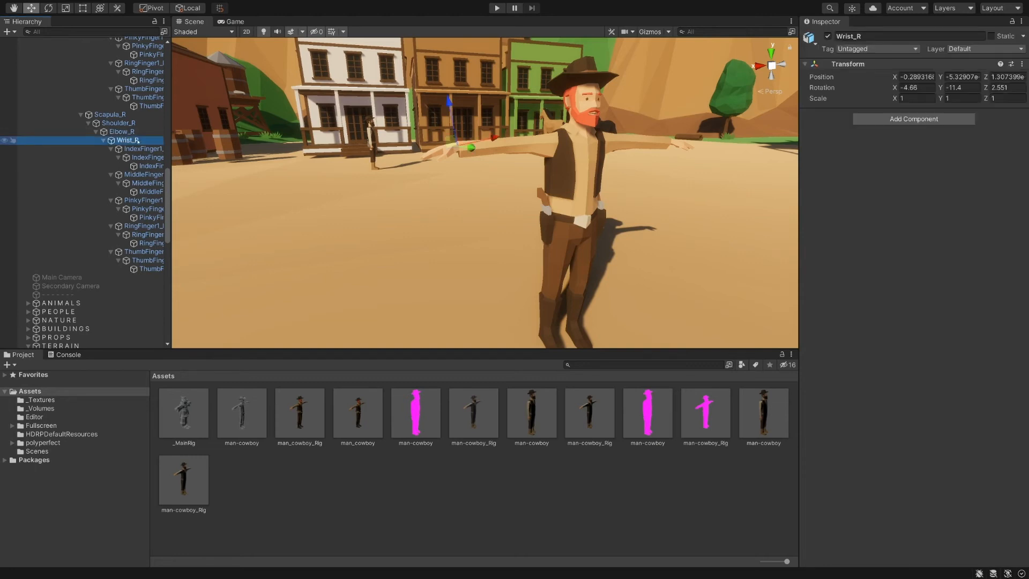
{"action": "key", "text": "alt+shift+n"}
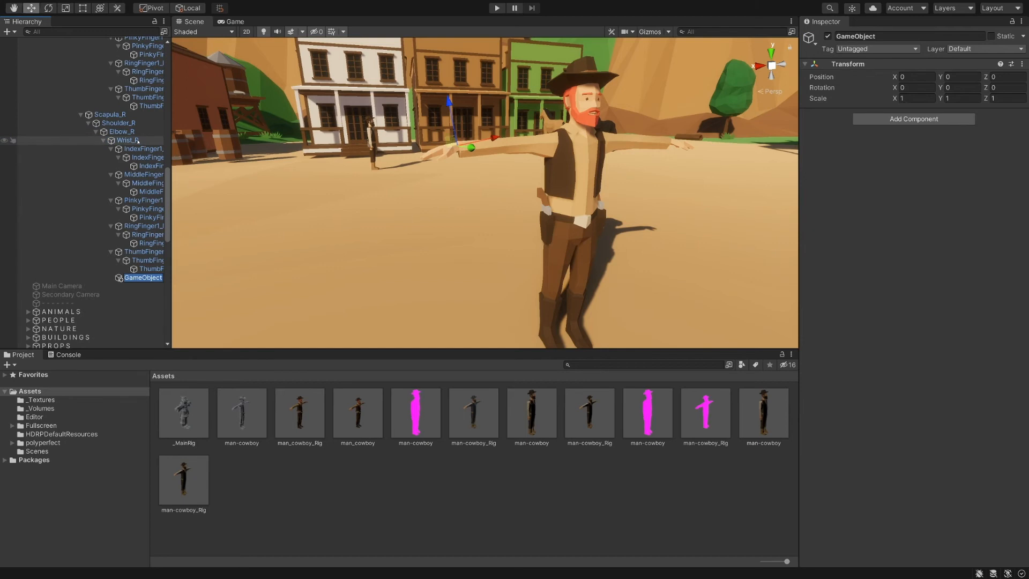
{"action": "type", "text": "Han"}
{"action": "key", "text": "Return"}
- Set HandContainer's Y rotation to -90 and its X position to -0.125
{"action": "left_click", "coordinate": [962, 88]}
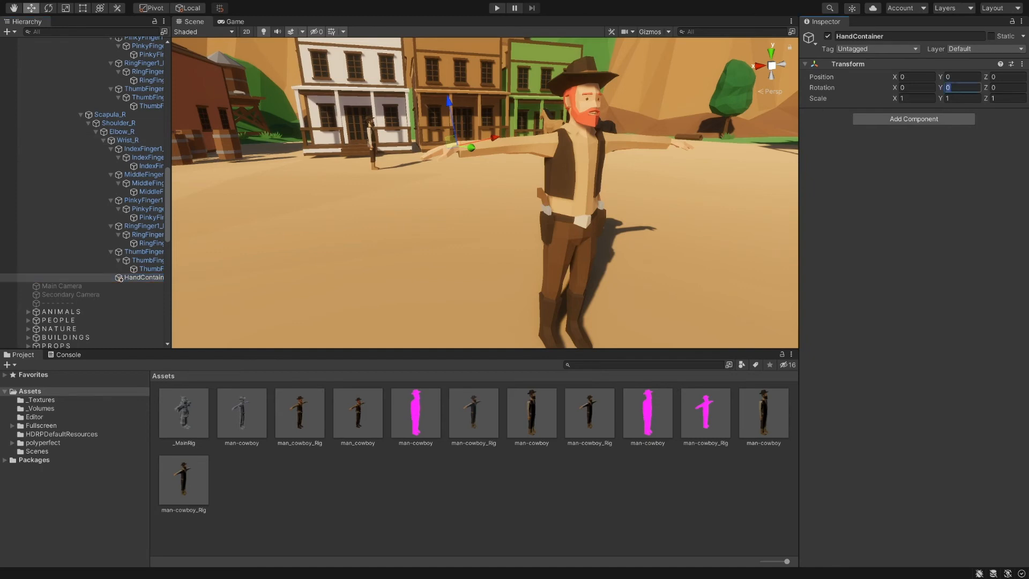
{"action": "type", "text": "-90"}
{"action": "left_click", "coordinate": [915, 76]}
{"action": "type", "text": "-.125"}
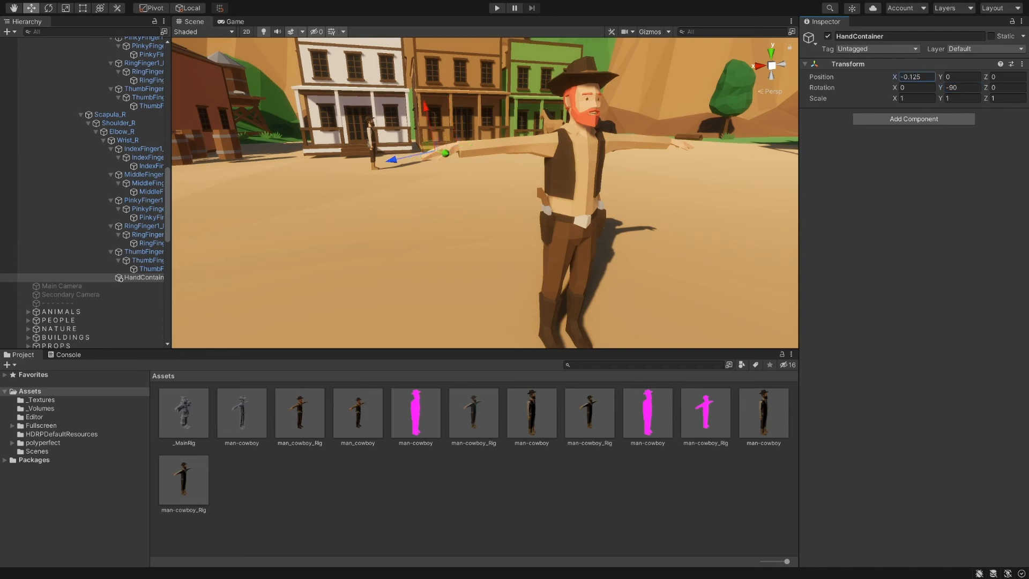
- Assign HandContainer as the Right Hand in PlayerWithCamera's Soldier_Usable Holder script
{"action": "scroll", "coordinate": [74, 166], "scroll_direction": "up", "scroll_amount": 15}
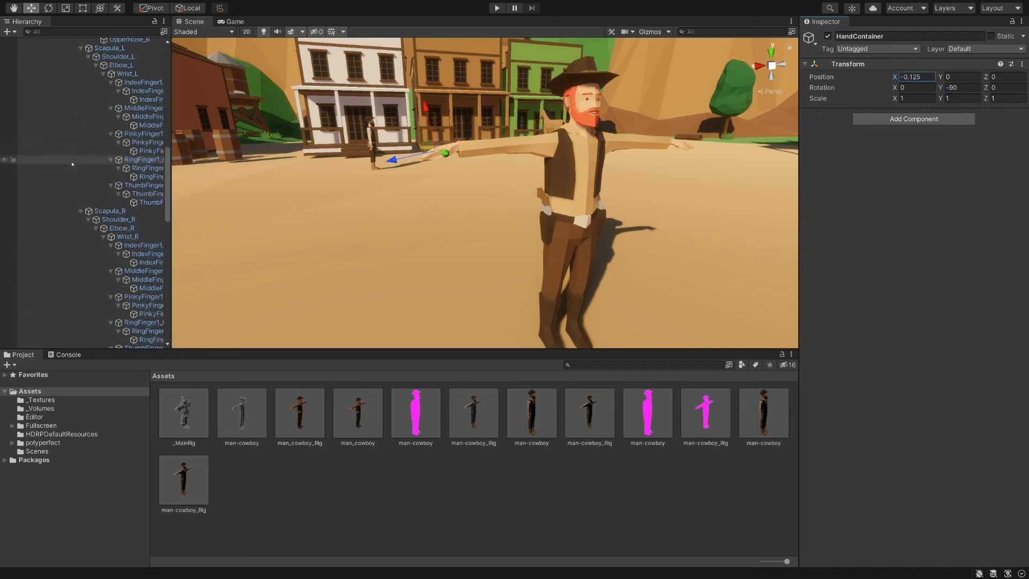
{"action": "left_click", "coordinate": [36, 127]}
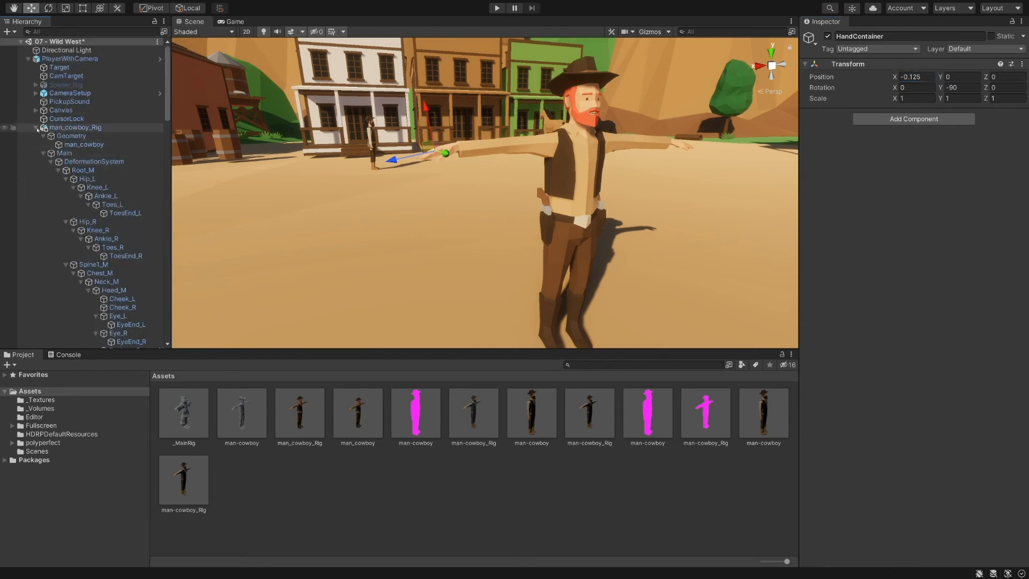
{"action": "left_click", "coordinate": [127, 59]}
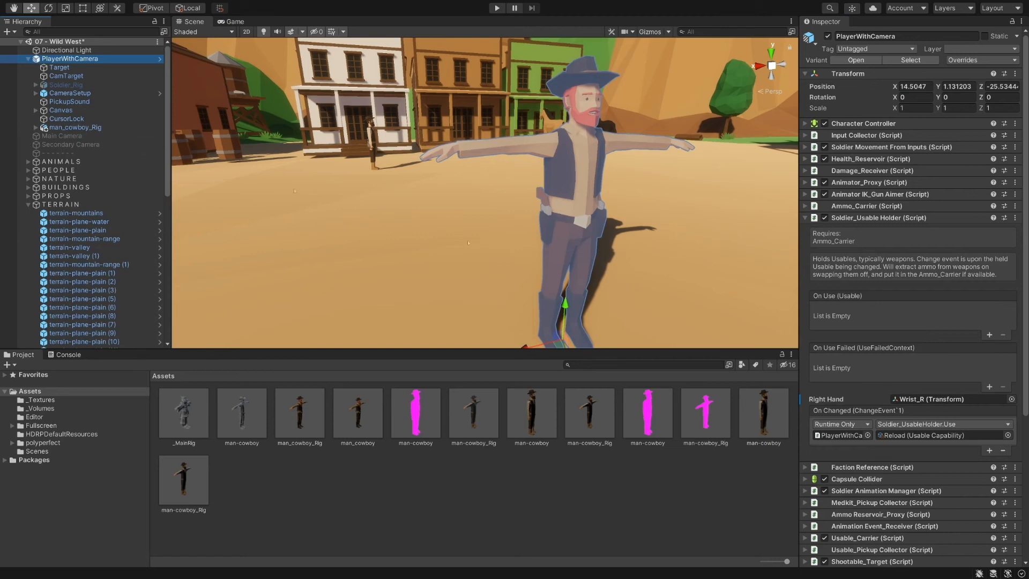
{"action": "left_click", "coordinate": [1012, 399]}
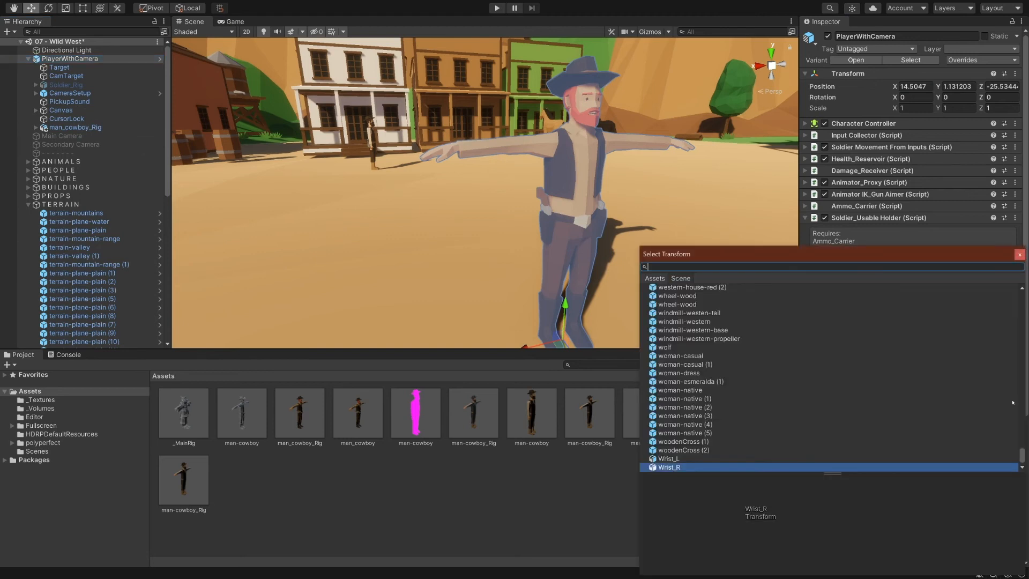
{"action": "double_click", "coordinate": [667, 299]}
- Run the scene in play mode and test aiming and firing the cowboy's gun
{"action": "left_click_drag", "start_coordinate": [502, 206], "coordinate": [377, 123], "text": "alt"}
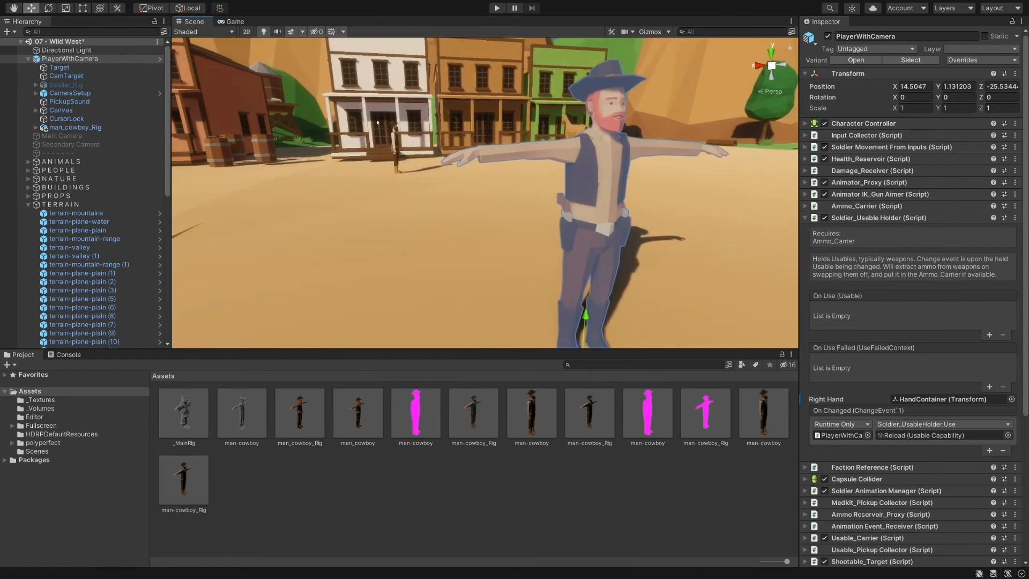
{"action": "key", "text": "ctrl+p"}
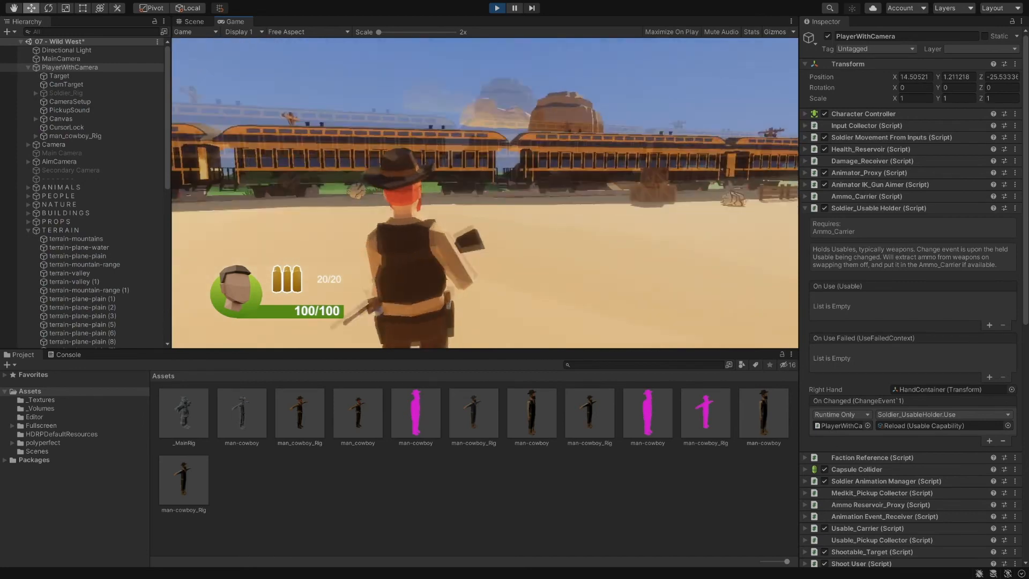
{"action": "right_click", "coordinate": [485, 193]}
{"action": "left_click", "coordinate": [485, 193]}
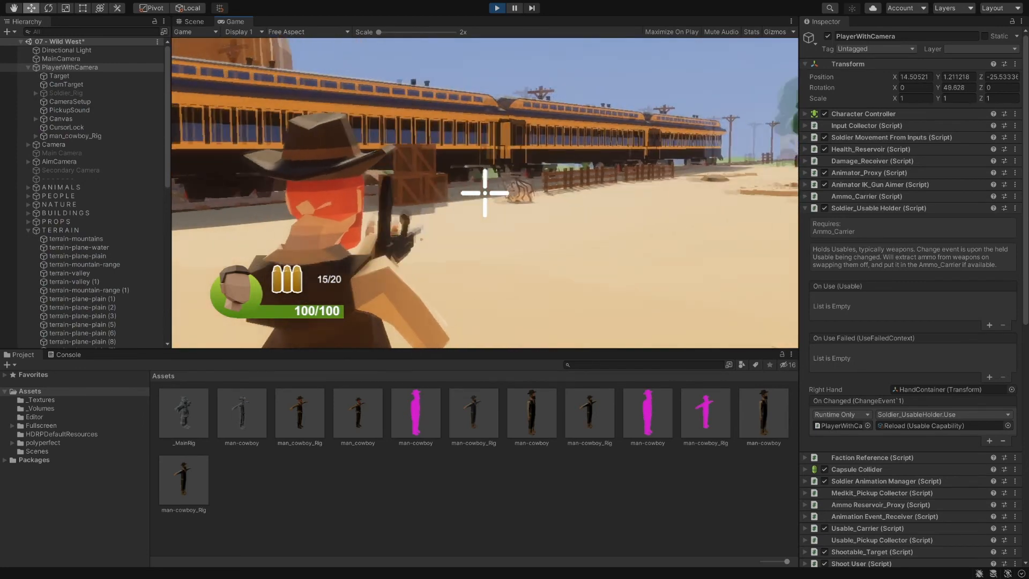
{"action": "left_click", "coordinate": [485, 193]}
- Walk the cowboy around the town in several directions to check the movement animations and how the gun is held
{"action": "key", "text": "w"}
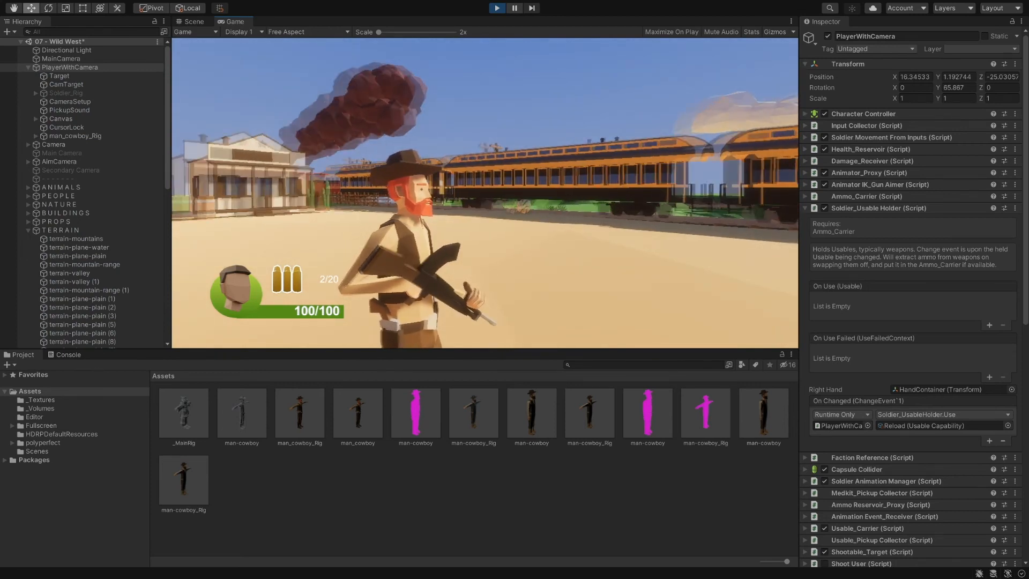
{"action": "key", "text": "w"}
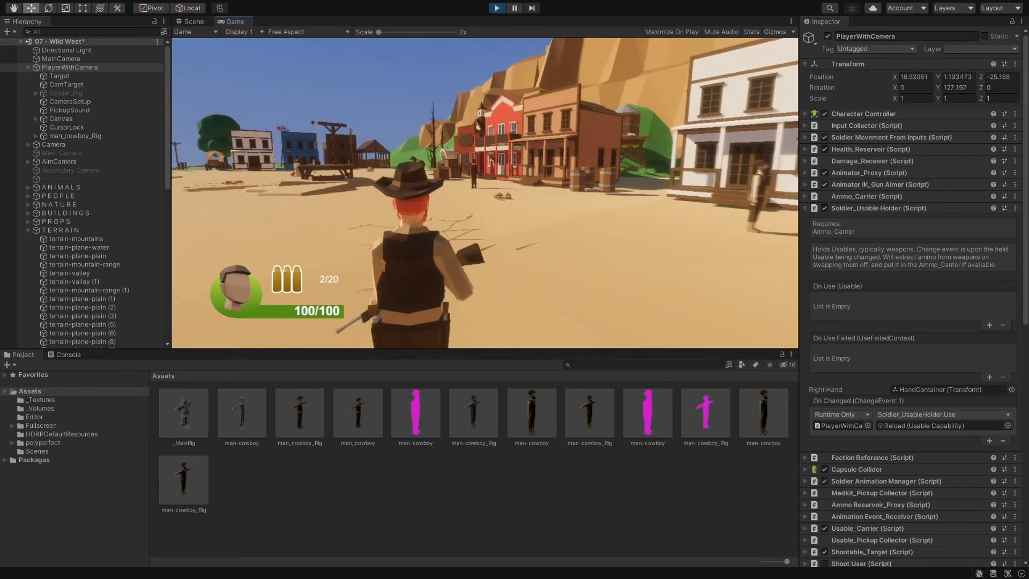
{"action": "key", "text": "w"}
{"action": "key", "text": "w"}
{"action": "key", "text": "w"}
{"action": "key", "text": "a"}
{"action": "key", "text": "s"}
{"action": "key", "text": "d"}
{"action": "key", "text": "d"}
{"action": "key", "text": "s"}
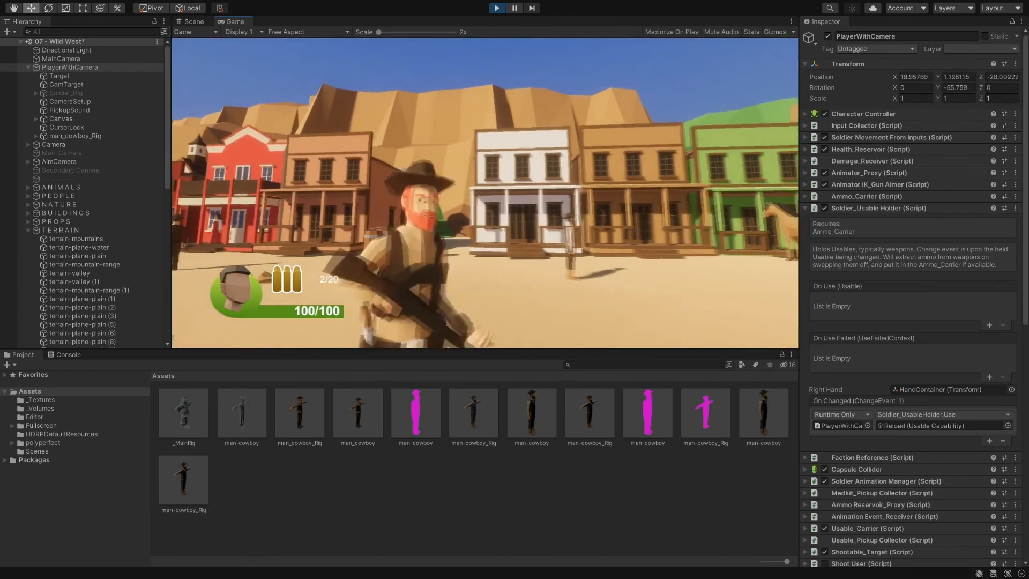